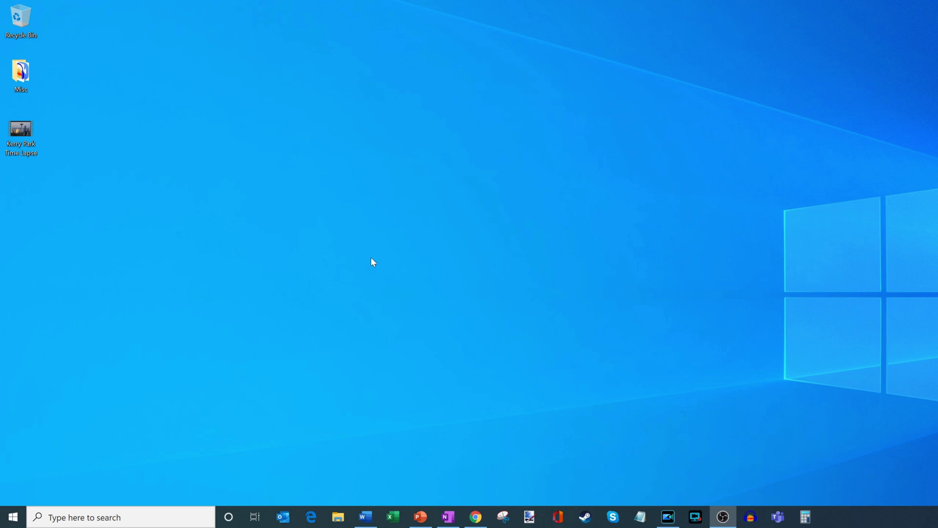
Step: Play the Kerry Park Time Lapse video from the desktop, skim through it to the end, and close the player
double_click(31, 126)
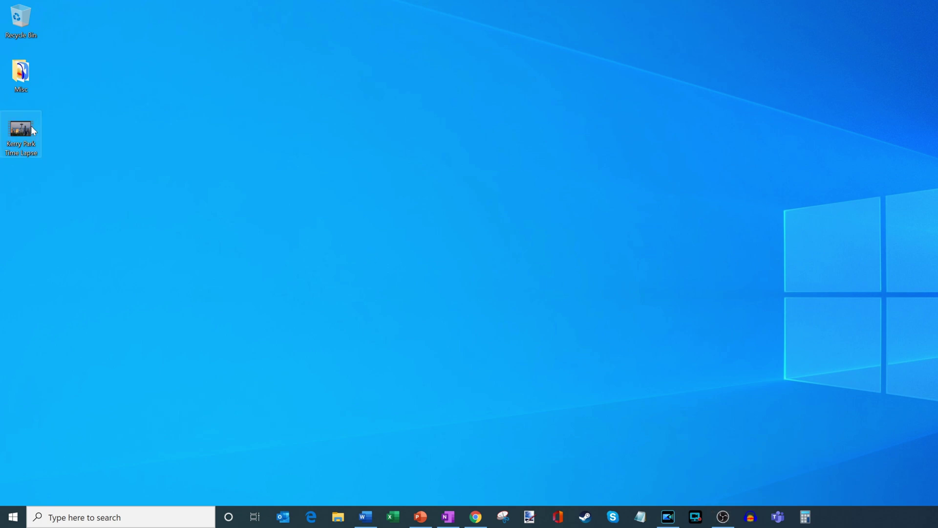
drag(501, 71, 452, 25)
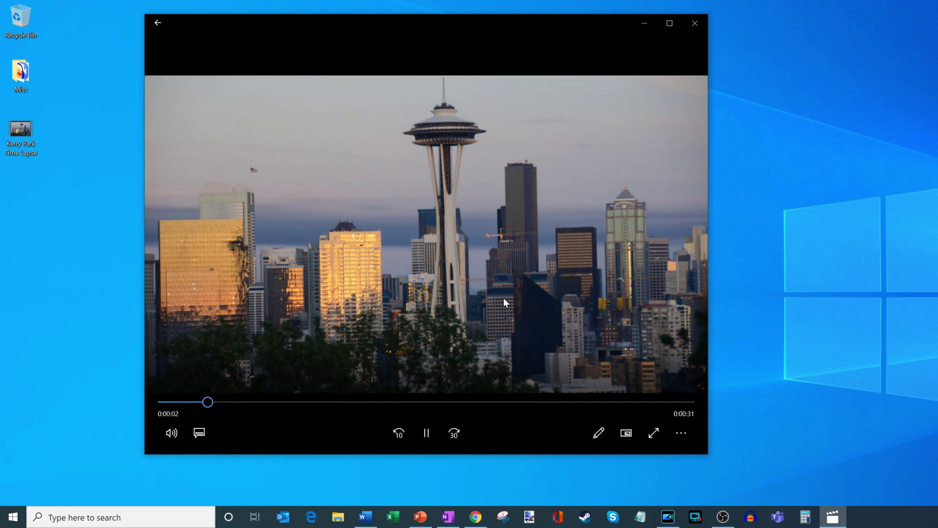
click(415, 401)
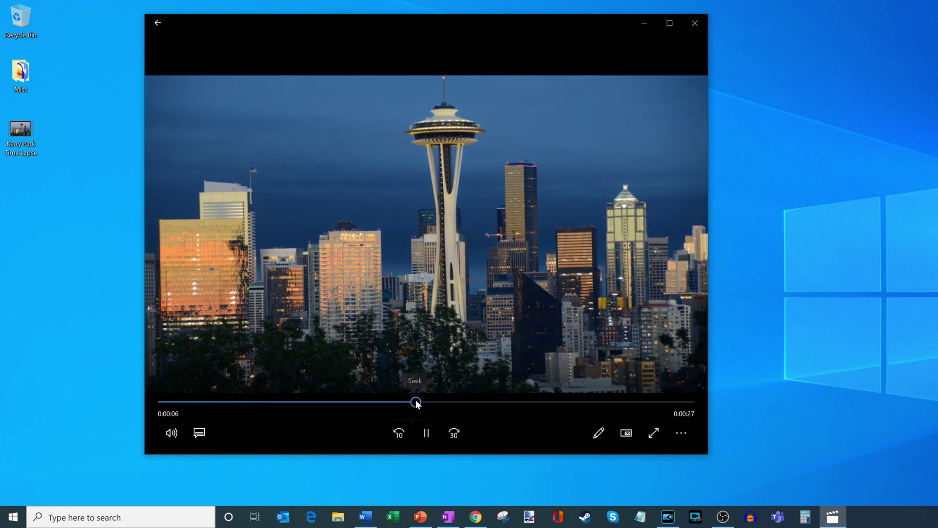
click(576, 401)
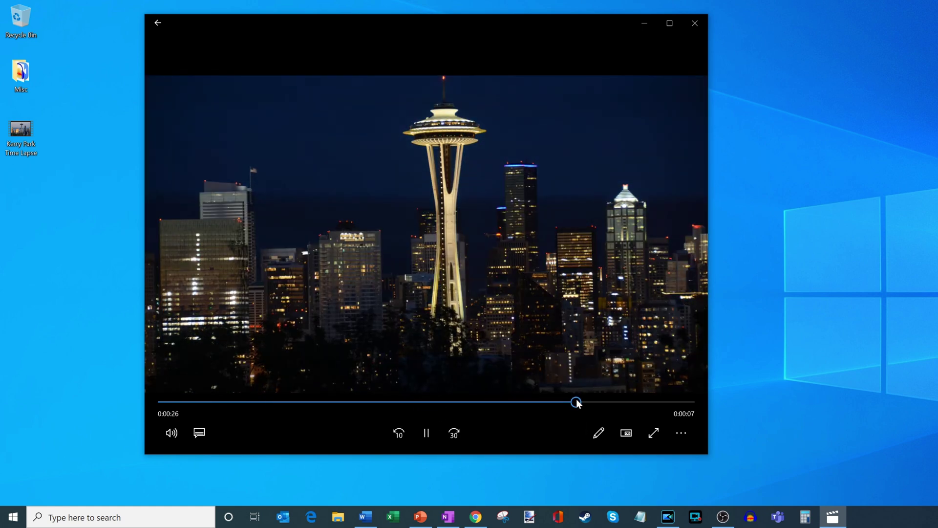
click(652, 401)
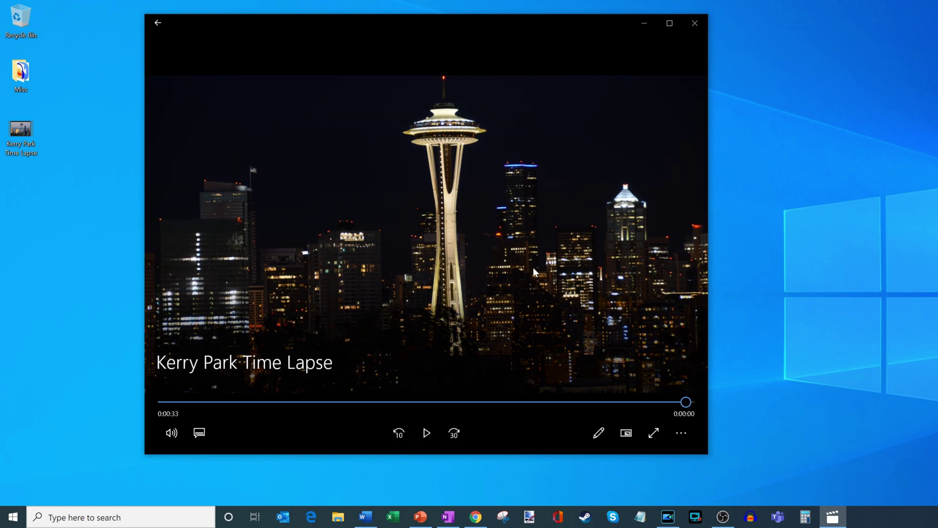
click(699, 23)
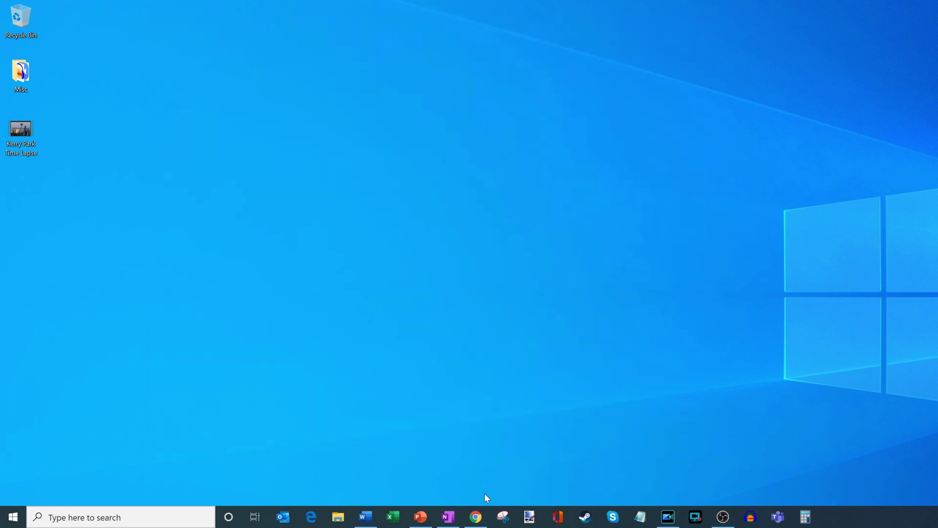
Step: Open a new incognito Chrome window and go to youtube.com
right_click(482, 517)
click(479, 433)
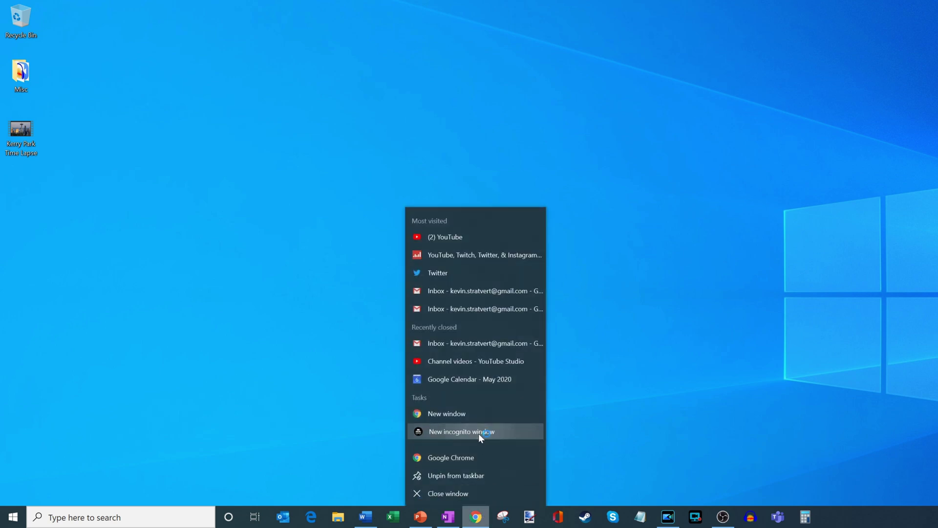
drag(217, 68, 381, 1)
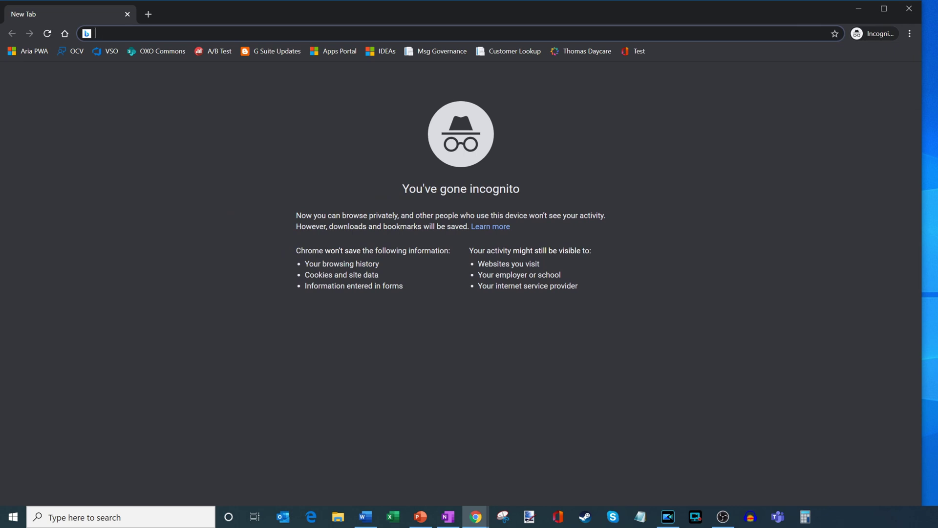
text(youtube.com)
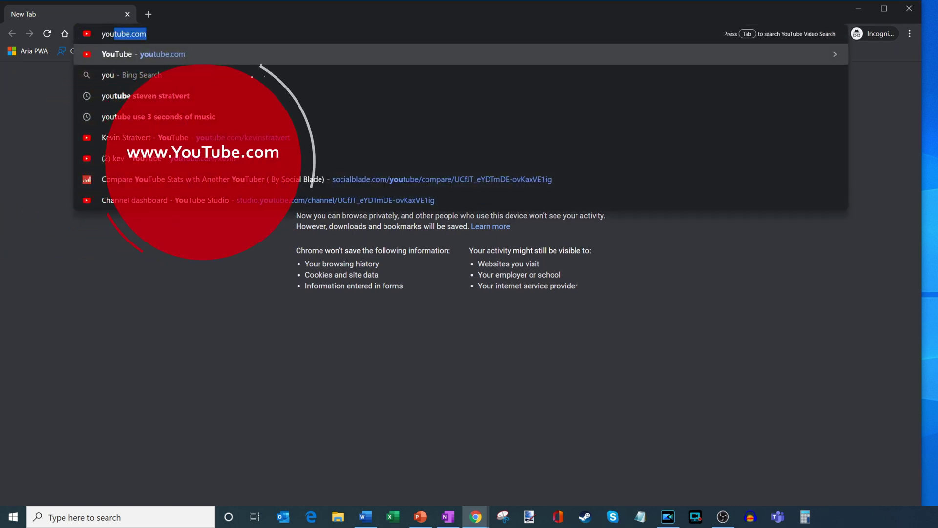
key(Return)
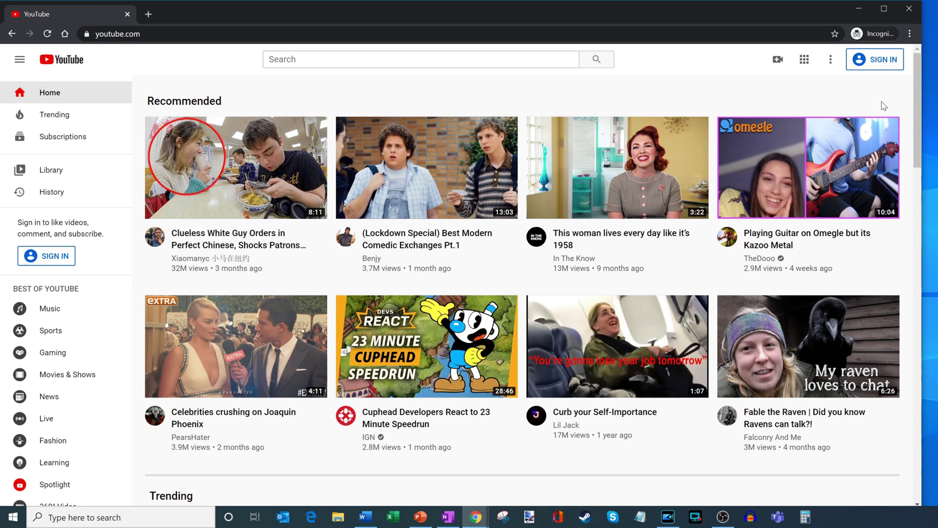
Step: Sign in to YouTube with the saved account e-mail and account password
click(880, 67)
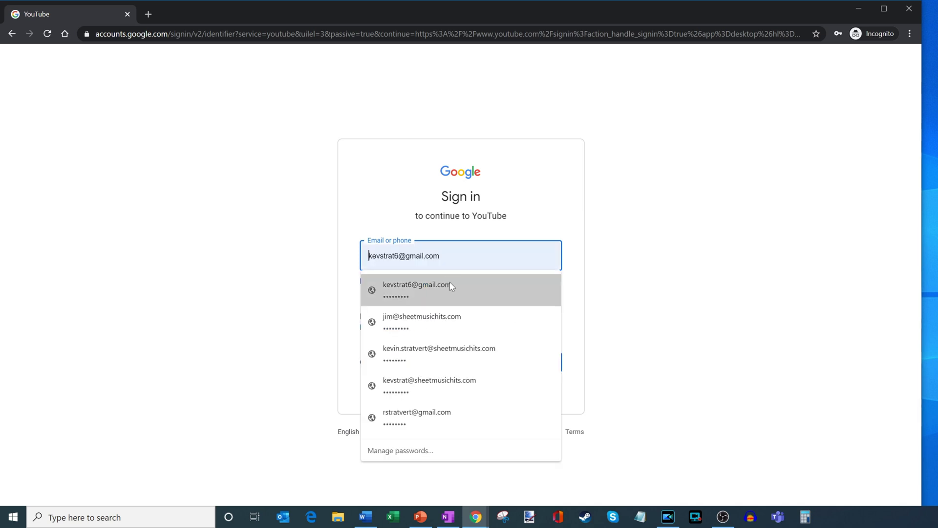
click(452, 287)
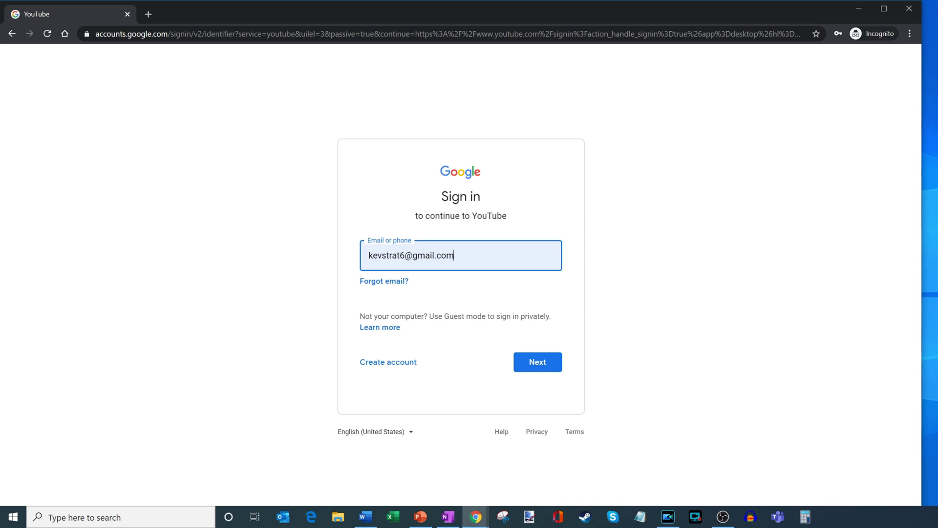
click(545, 361)
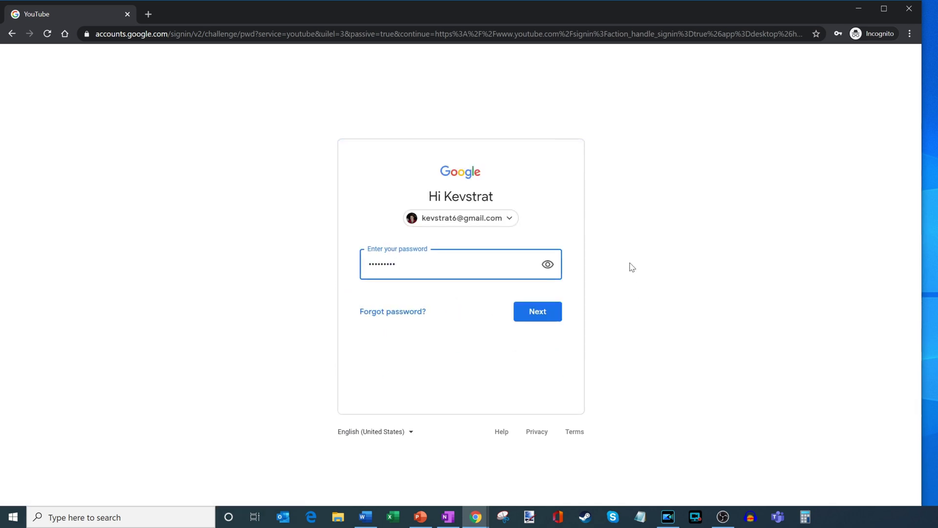
click(542, 317)
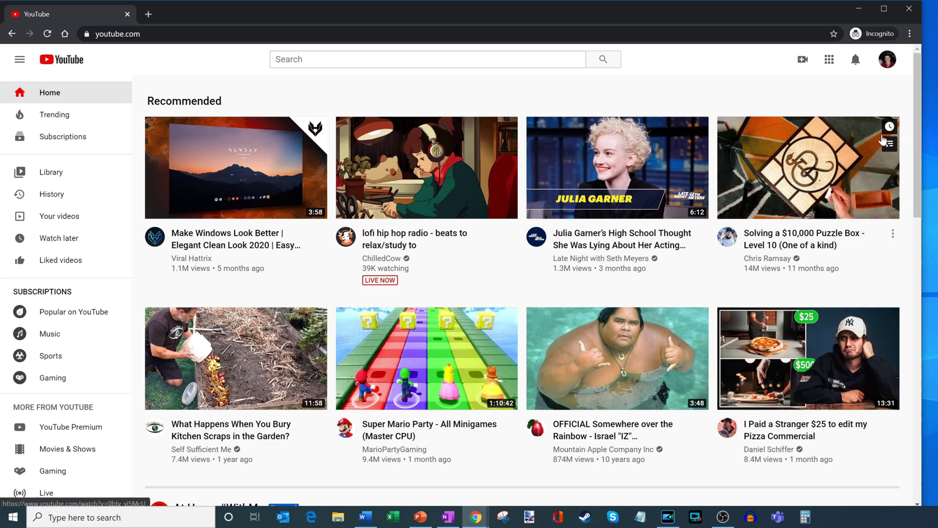
Step: Start a video upload and choose the Kerry Park Time Lapse file from the Desktop folder
click(803, 62)
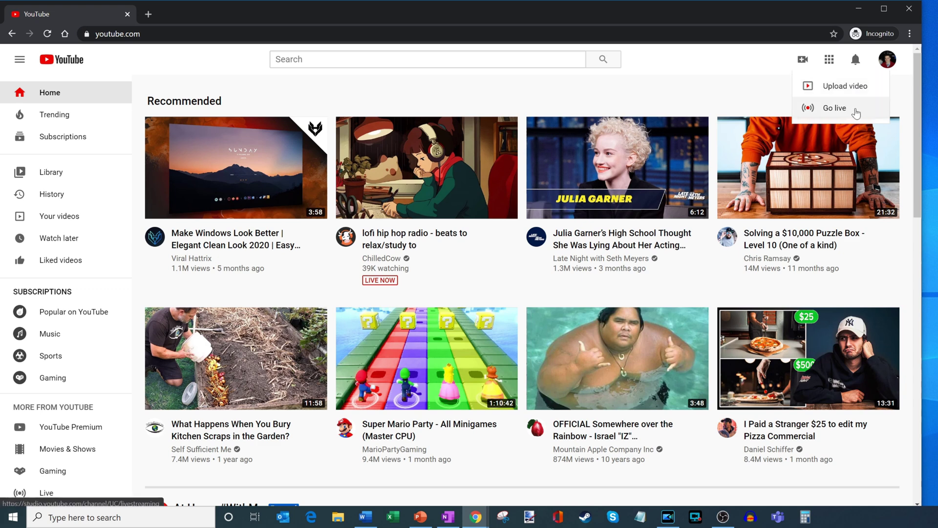
click(843, 87)
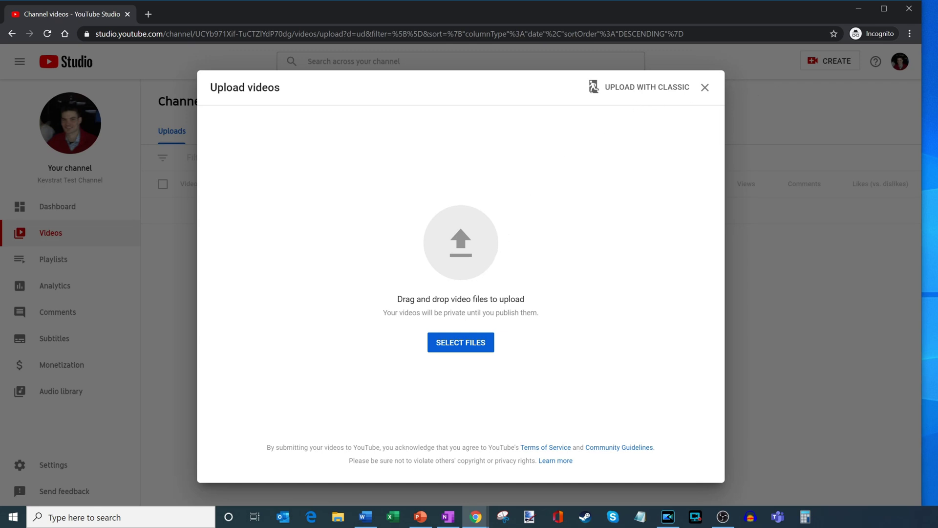
click(472, 345)
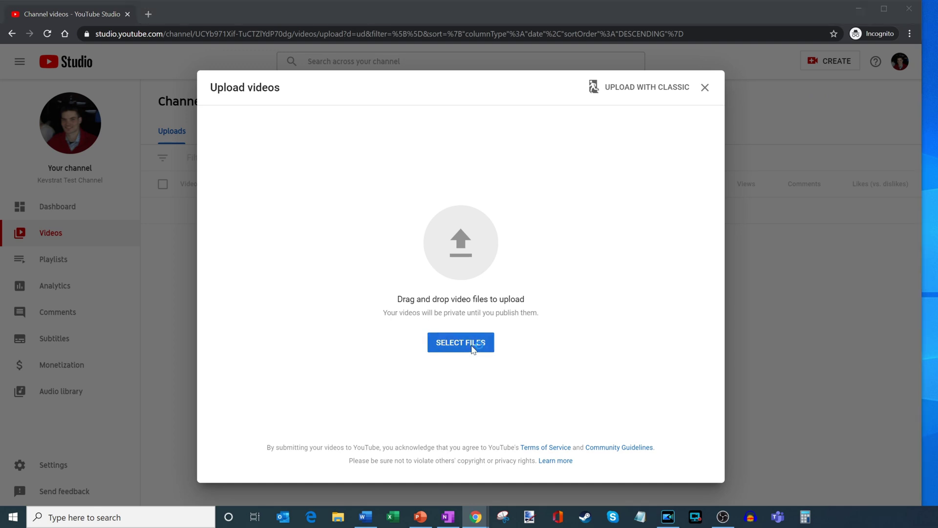
click(499, 231)
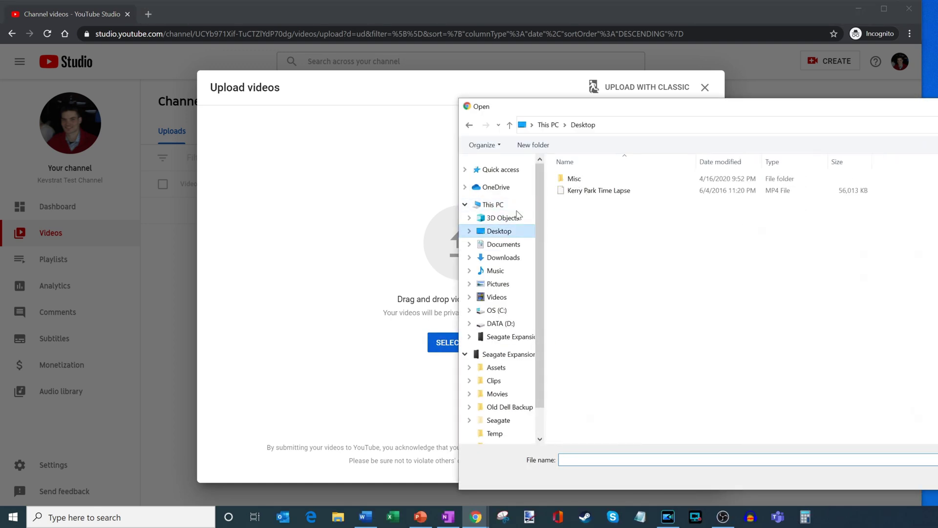
drag(600, 104, 432, 102)
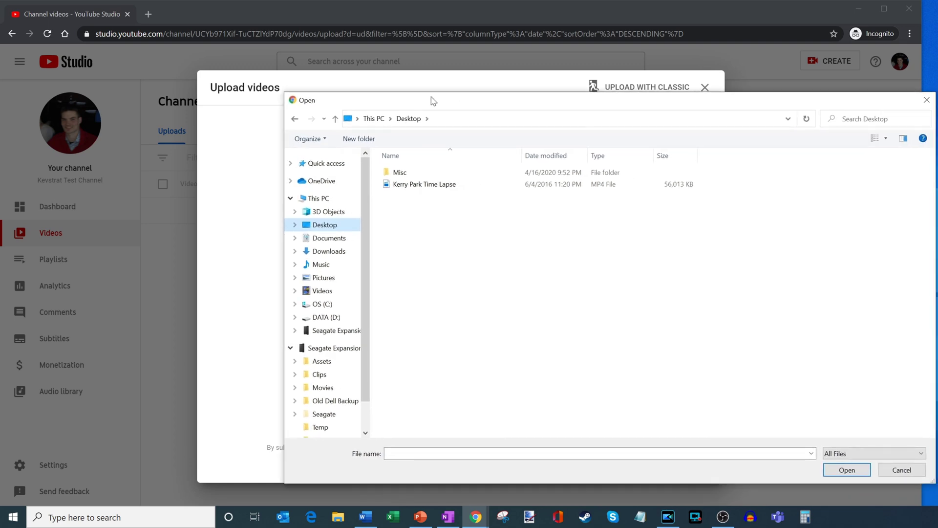
click(448, 190)
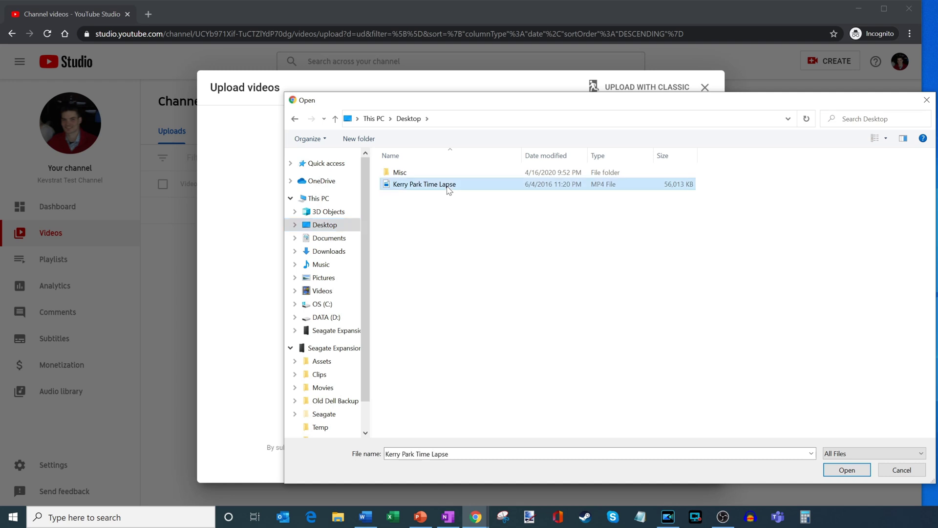
click(845, 470)
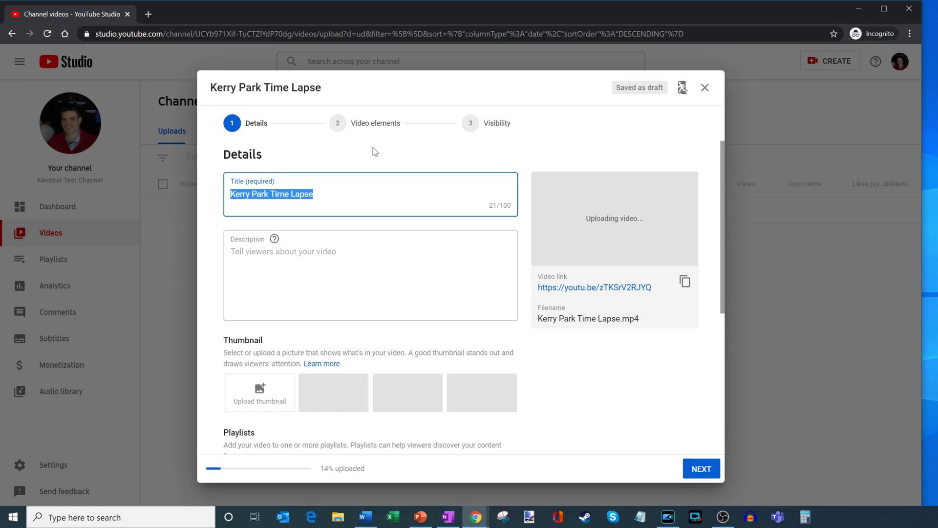
Step: Keep the title and enter the description "View a beautiful time lapse from Kerry Park which is in Seattle Washington. Enjoy!"
click(313, 194)
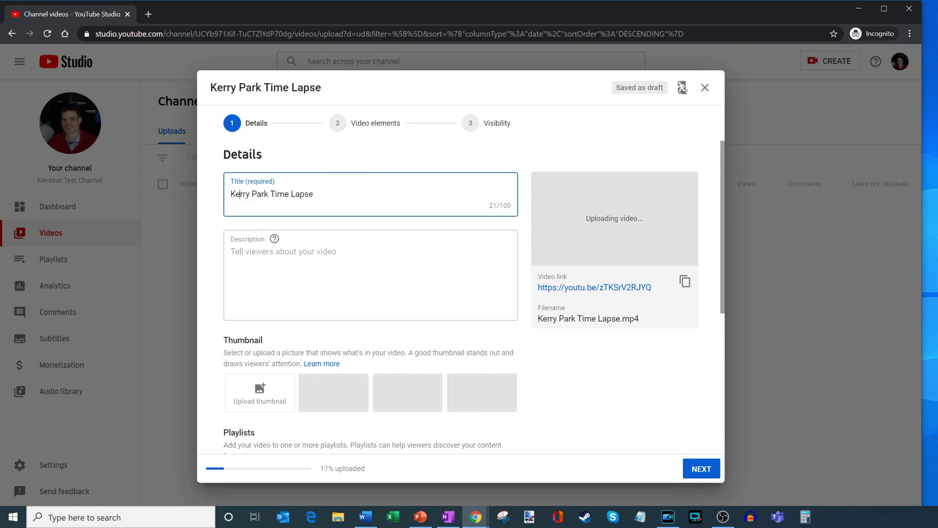
key(Tab)
key(Tab)
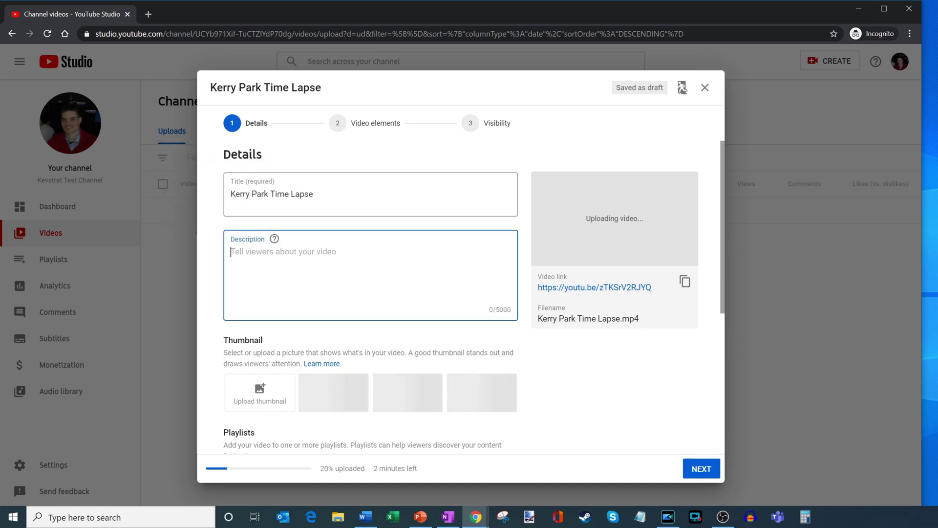
text(View a beautiful time lapse from Kerry Park which is in Seattle Washington. Enjoy!)
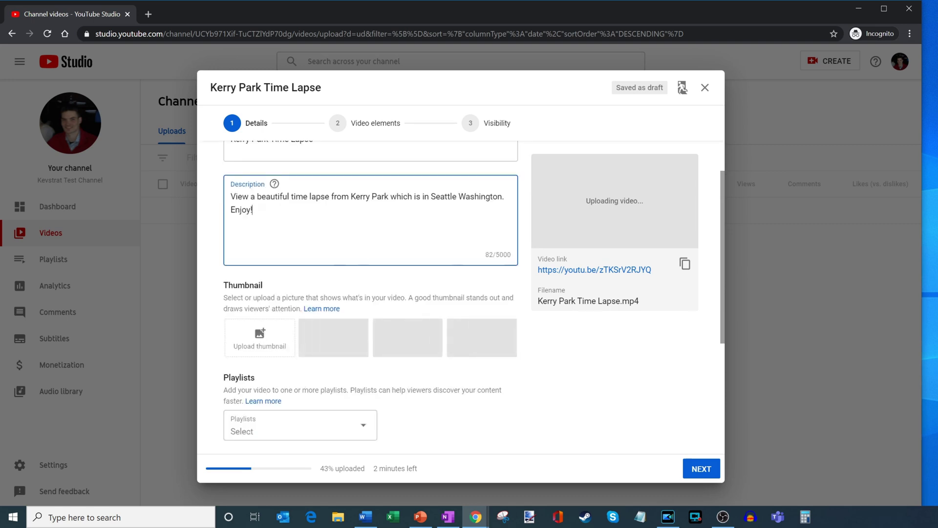
Step: Leave the playlist unselected and set the audience to "No, it's not made for kids"
scroll(526, 226, down, 1)
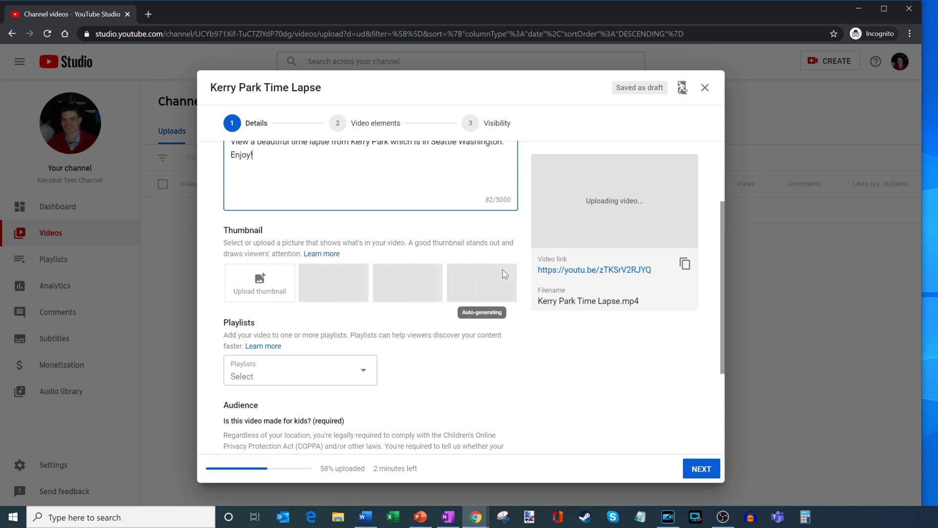
scroll(505, 274, up, 3)
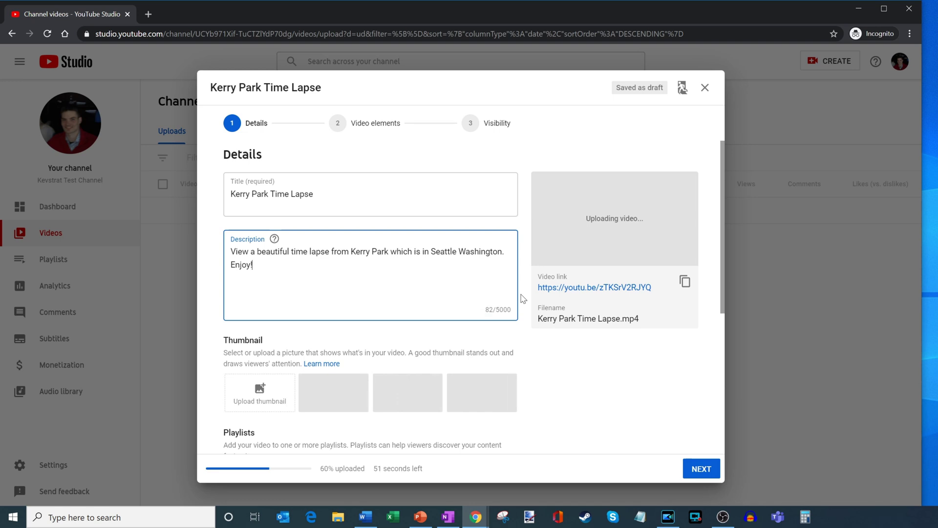
scroll(523, 298, down, 3)
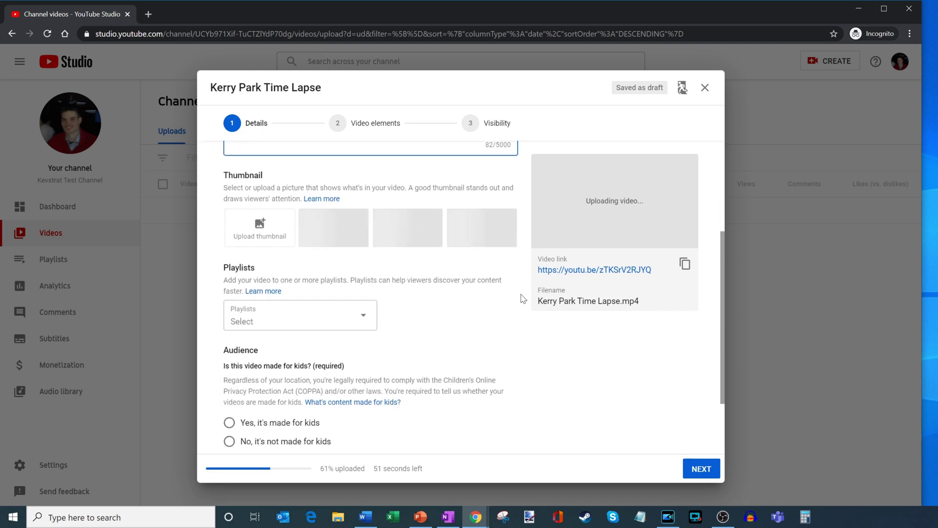
scroll(523, 298, up, 3)
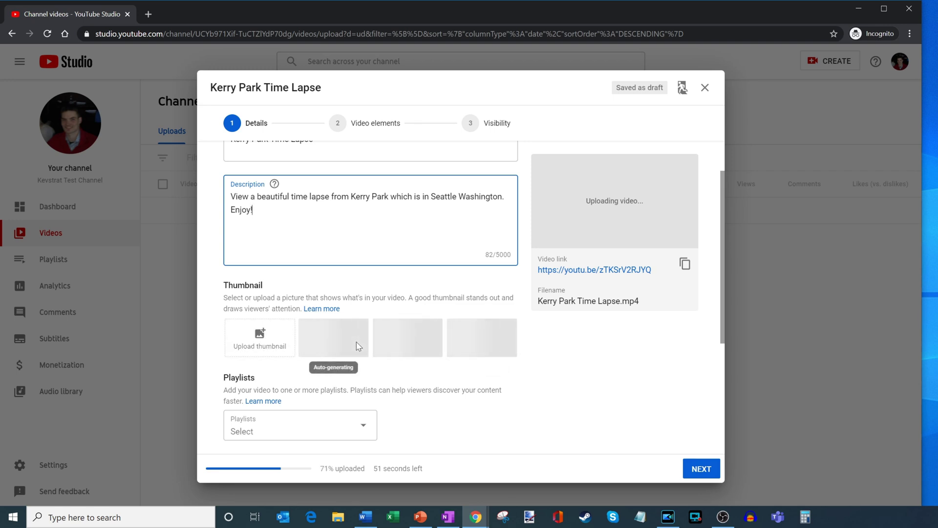
scroll(359, 342, down, 3)
click(362, 262)
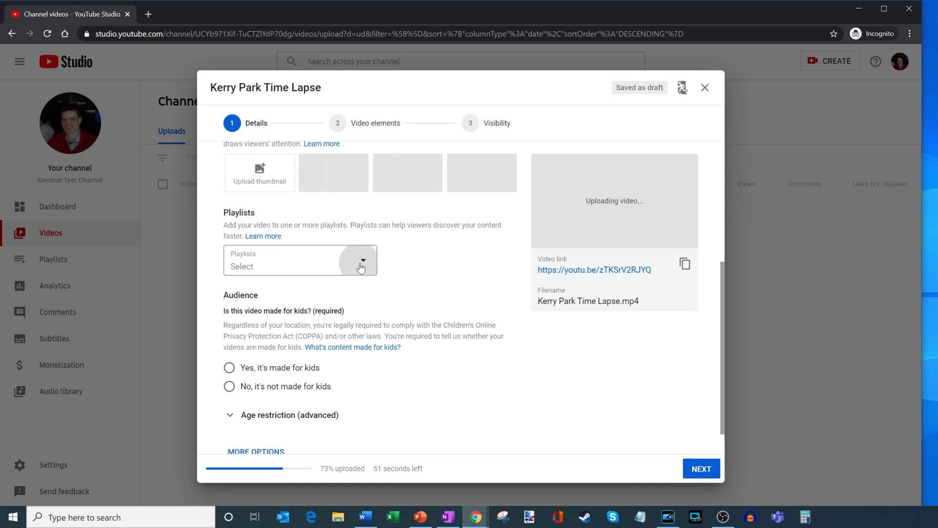
click(463, 268)
scroll(463, 269, down, 1)
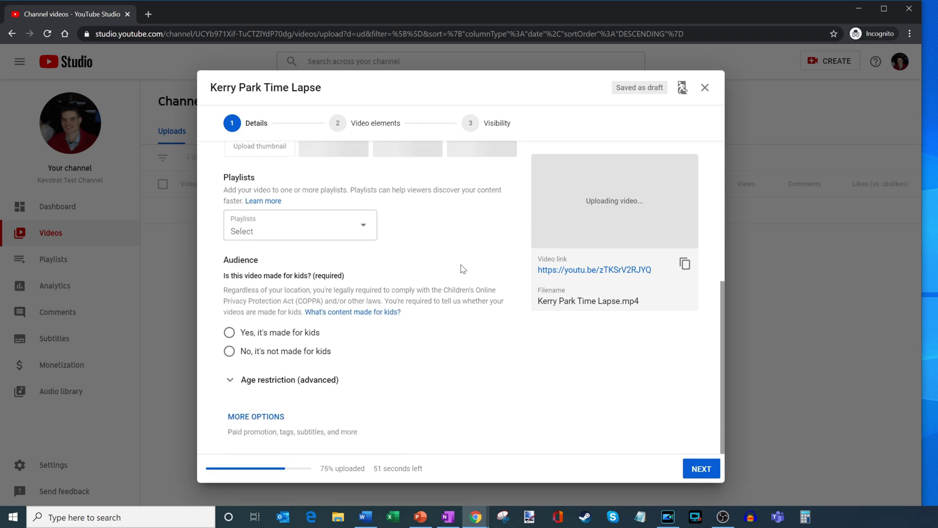
click(229, 352)
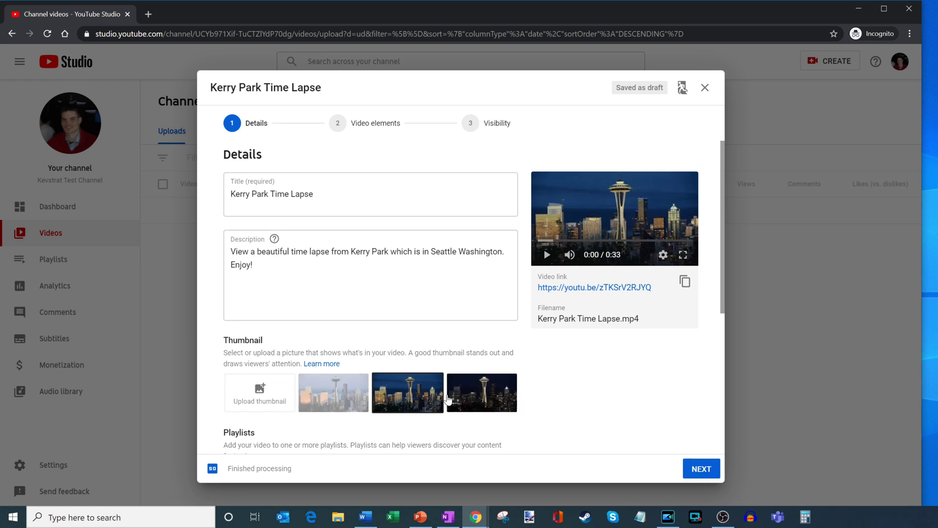
Step: Try the auto-generated thumbnails and select the middle one, showing the skyline at dusk
click(357, 399)
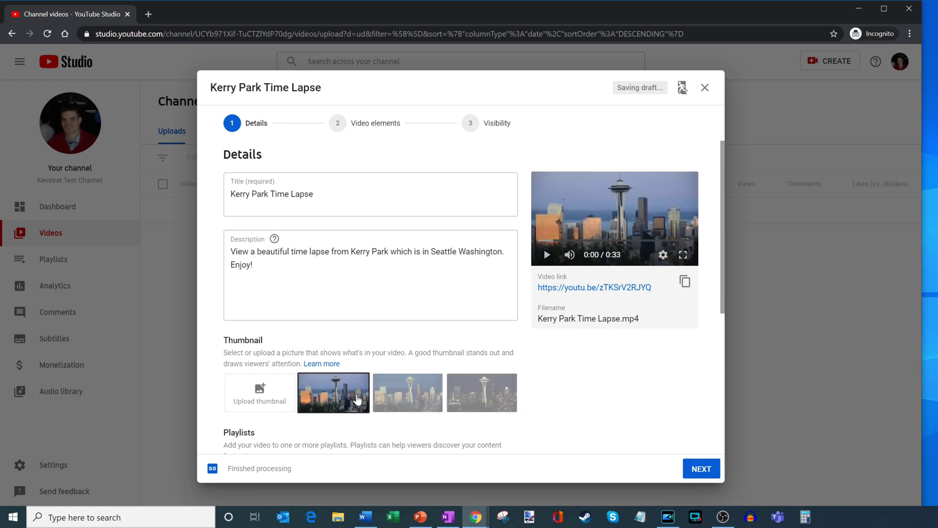
click(416, 399)
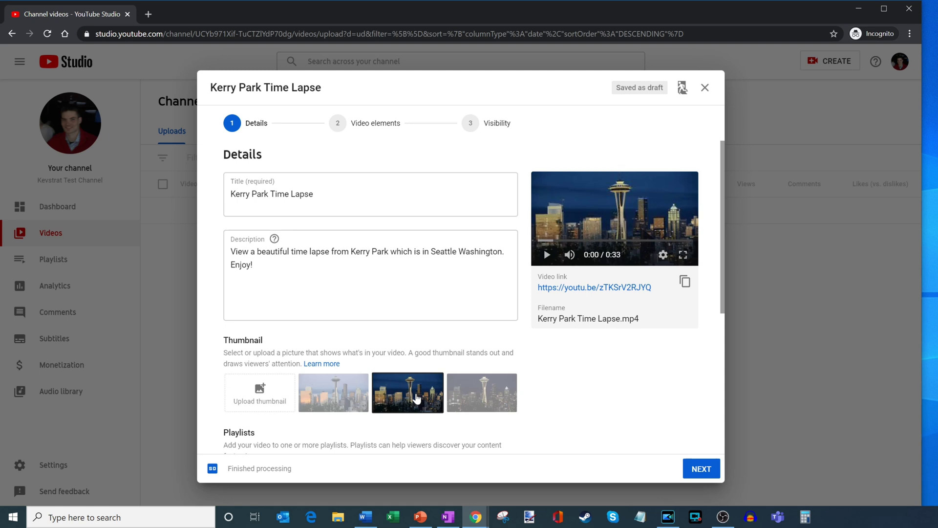
click(482, 391)
click(395, 393)
Step: Add an end screen to the video from the first template with one video and one subscribe element, and save it
click(701, 471)
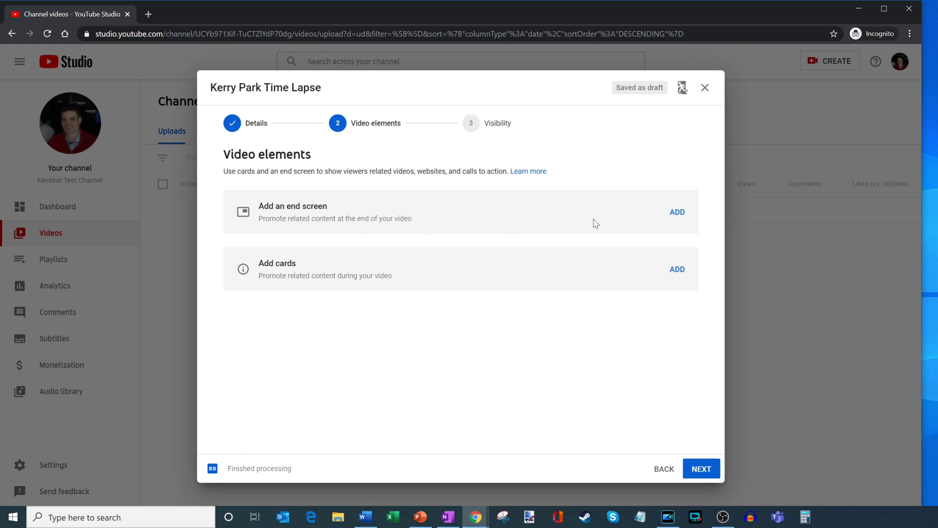
click(679, 213)
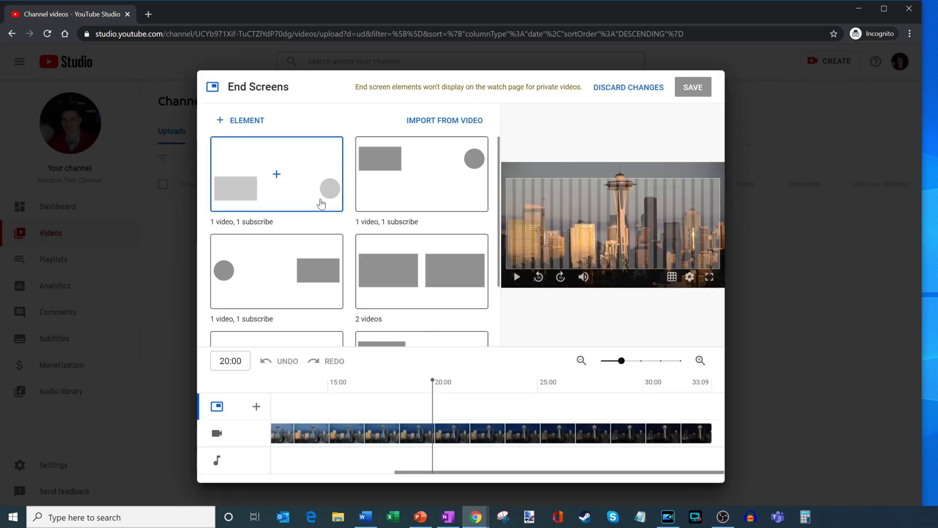
click(293, 194)
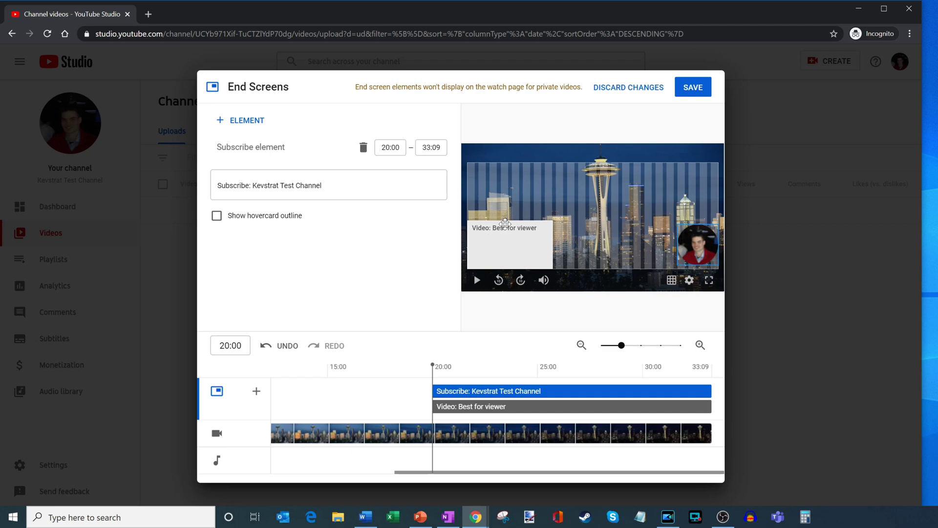
click(696, 93)
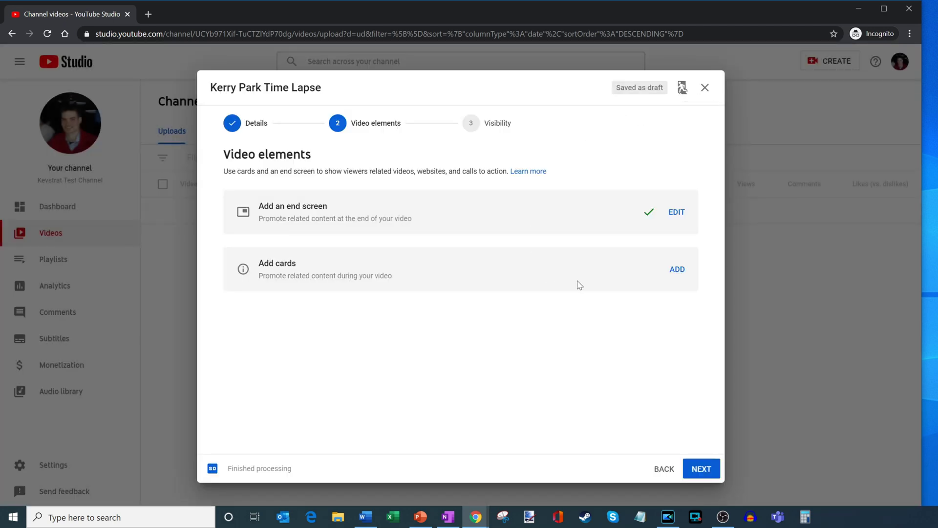
Step: Look through the card types that can be added to the video and return to the upload without creating one
click(678, 271)
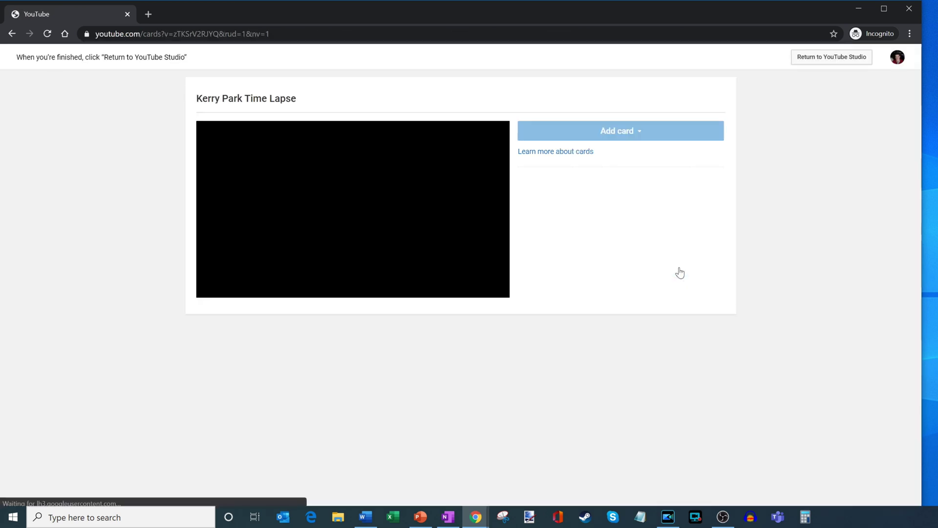
click(217, 288)
click(625, 134)
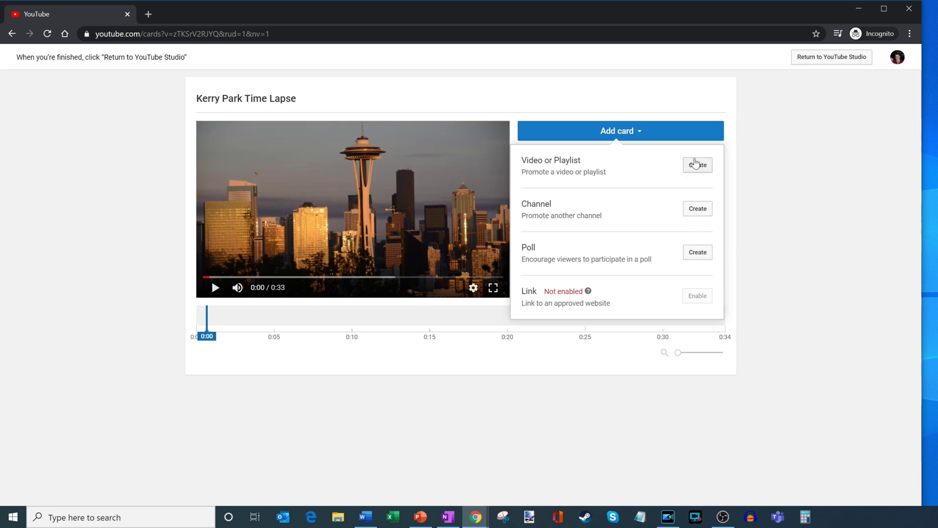
click(765, 200)
click(815, 59)
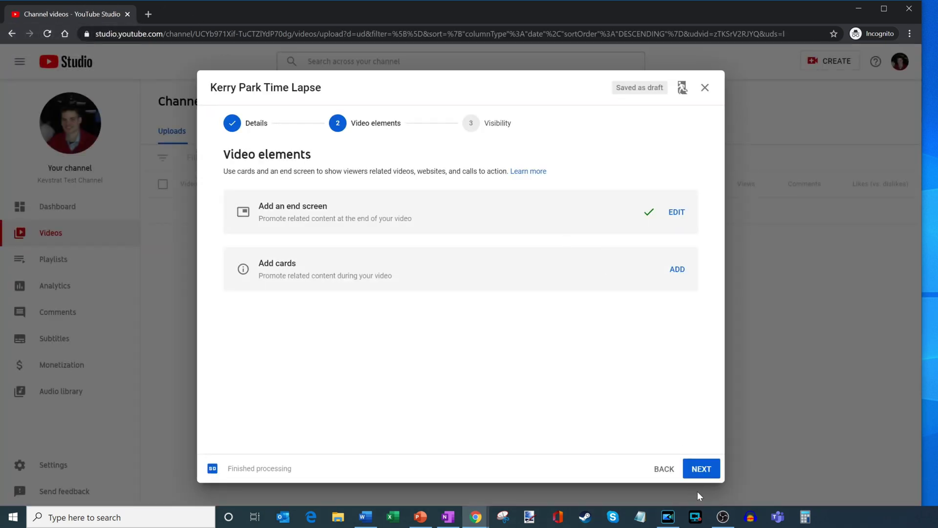
Step: Continue to the visibility settings, try Unlisted, and set the video to Private
click(712, 473)
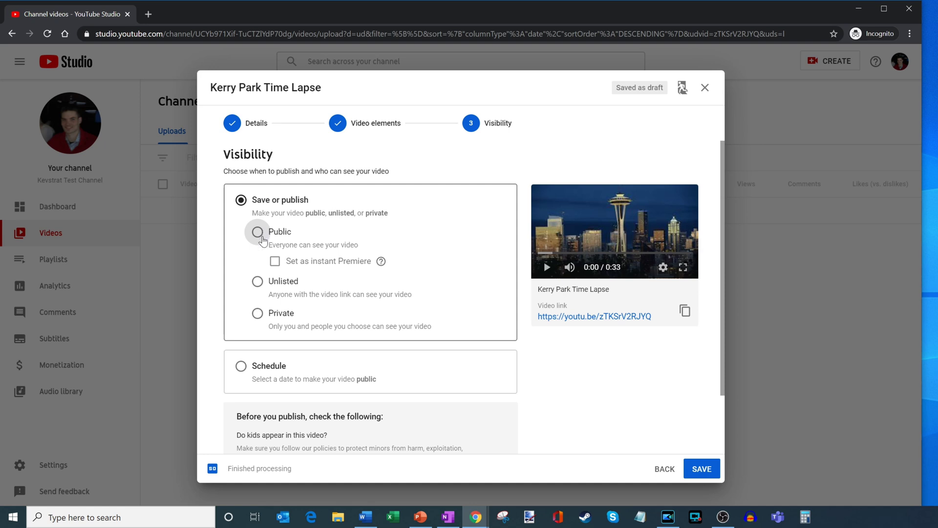
click(255, 284)
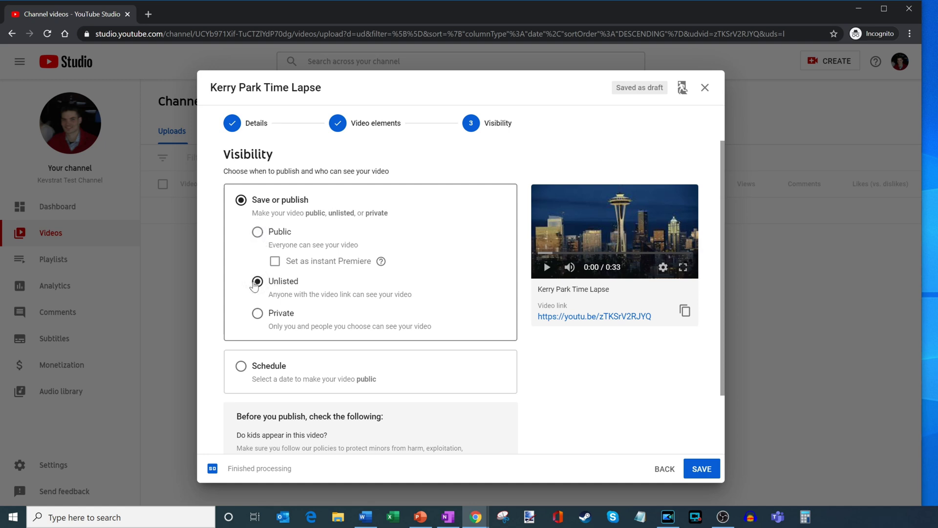
click(258, 315)
scroll(308, 364, down, 1)
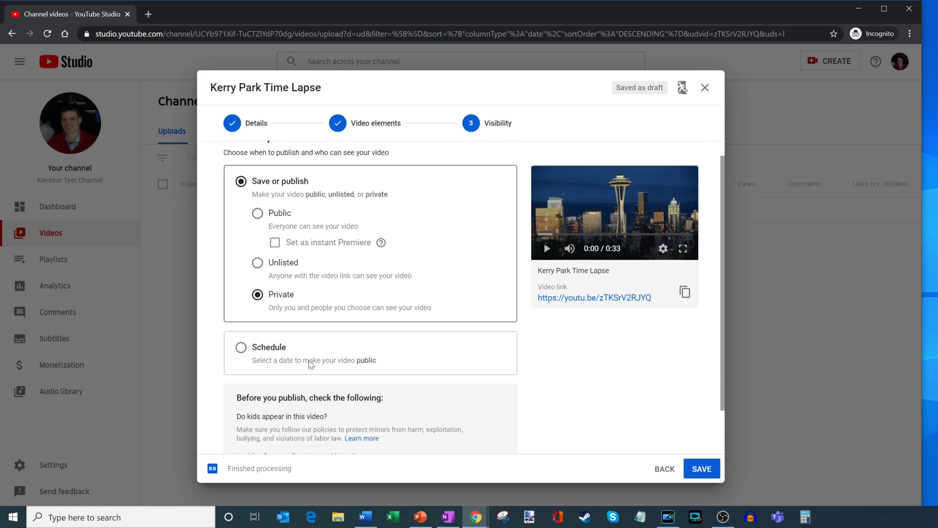
Step: Try scheduling the video's publication and switch back to Save or publish
click(265, 314)
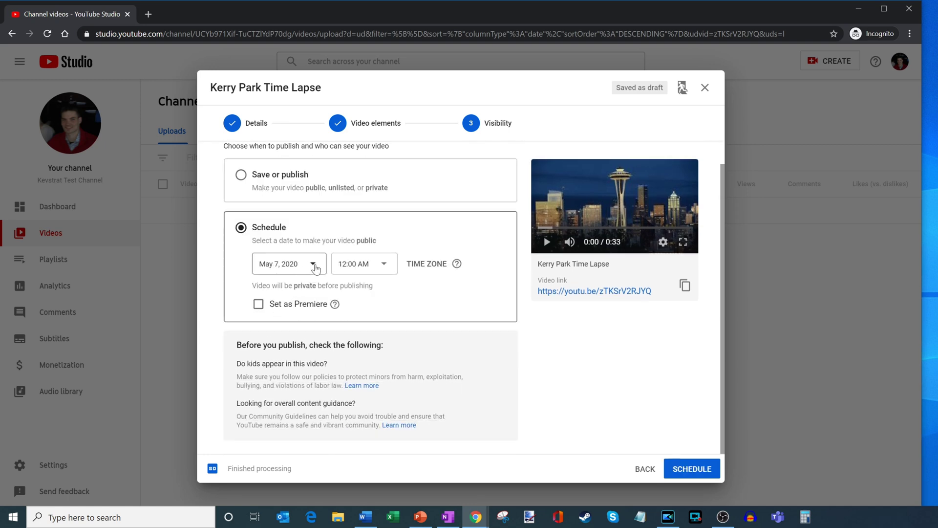
scroll(315, 267, up, 1)
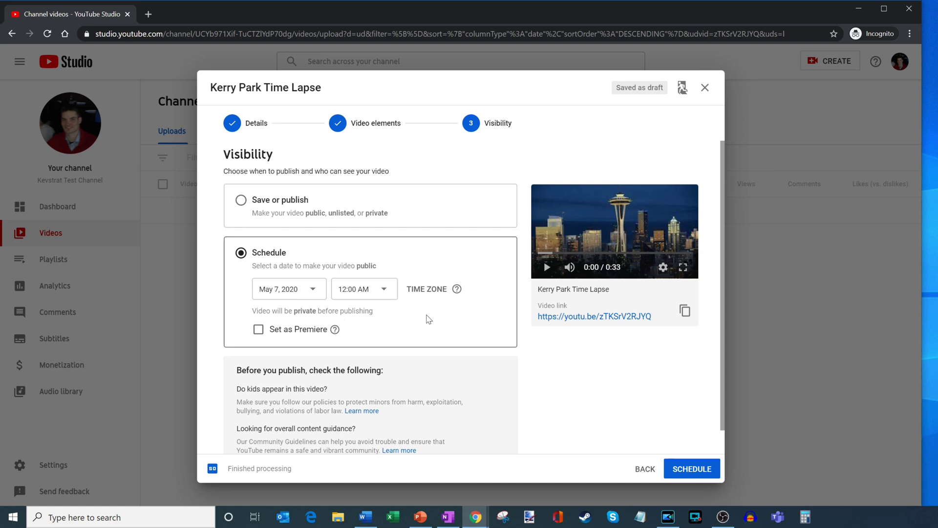
scroll(433, 324, down, 1)
scroll(433, 324, up, 1)
click(279, 205)
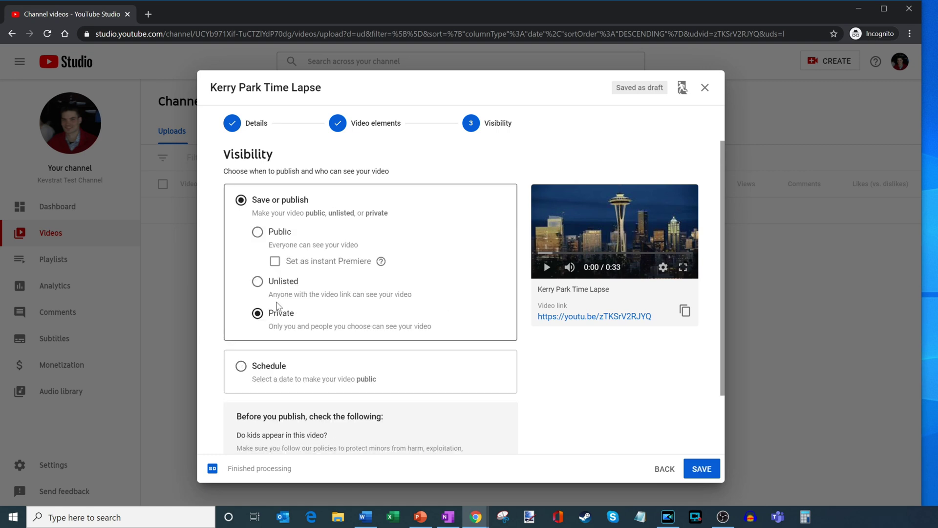
Step: Save the Kerry Park Time Lapse video with Private visibility and dismiss the tip on the channel videos list
click(703, 470)
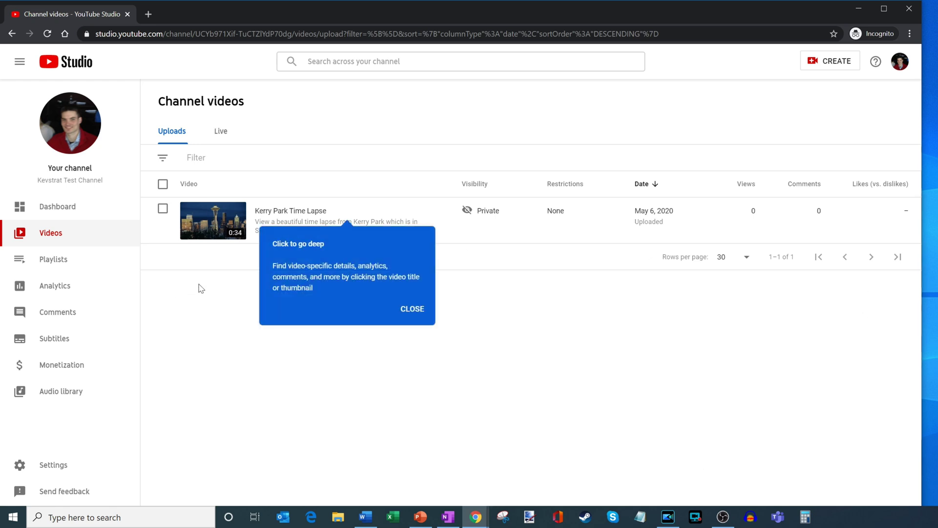
click(413, 309)
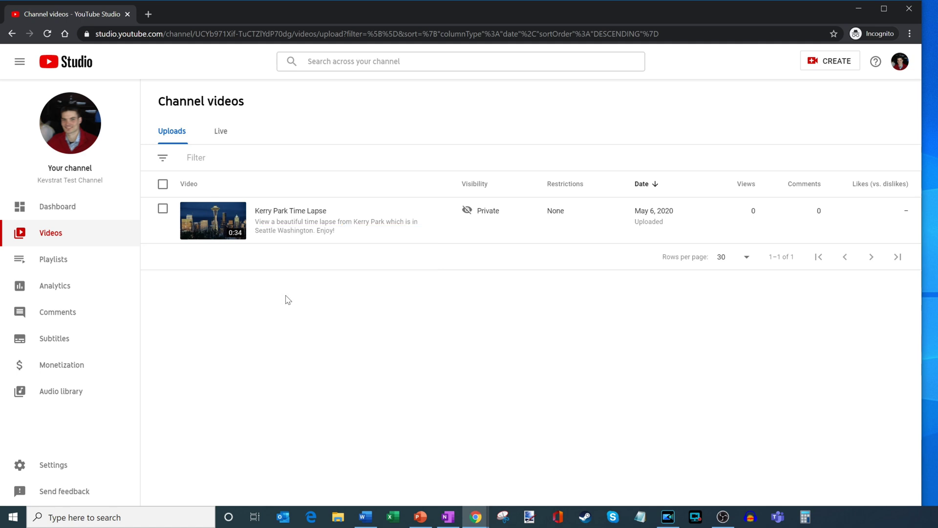
Step: Open youtube.com in a new browser tab and show the account options
click(148, 13)
text(you)
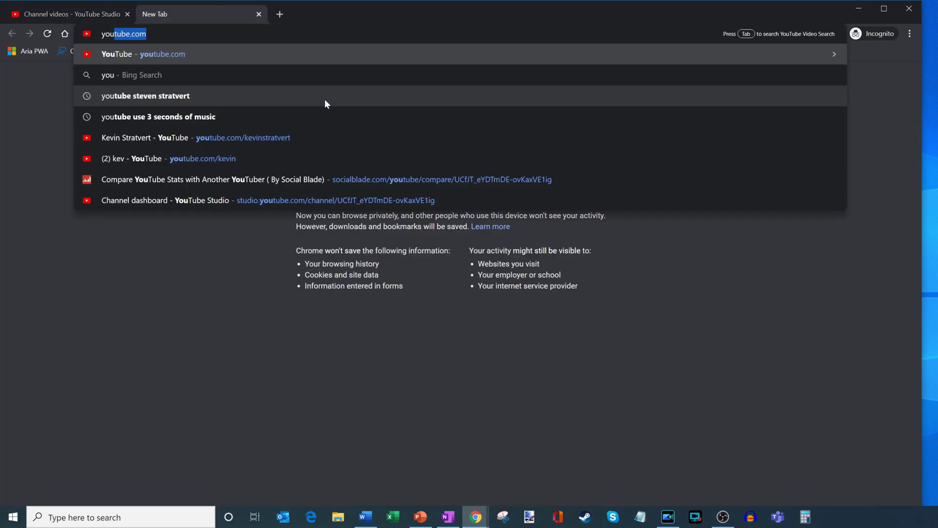
key(Return)
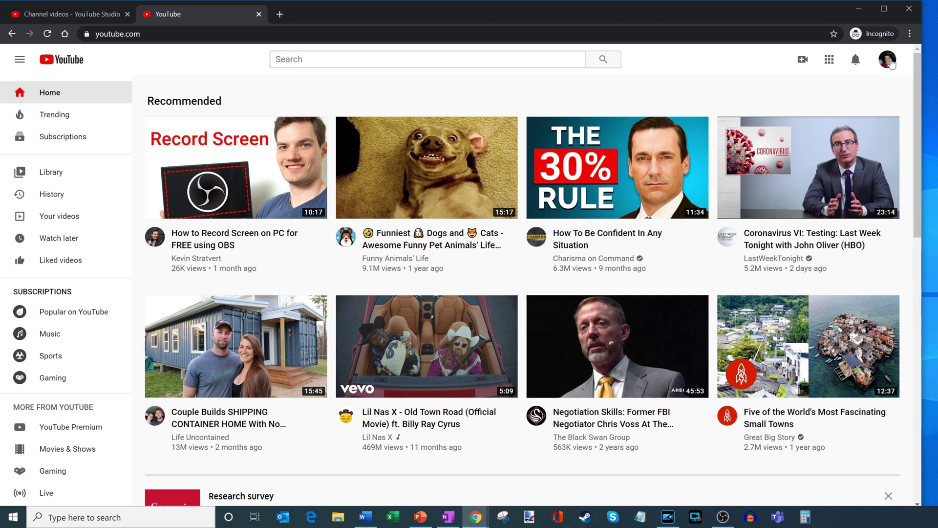
click(890, 61)
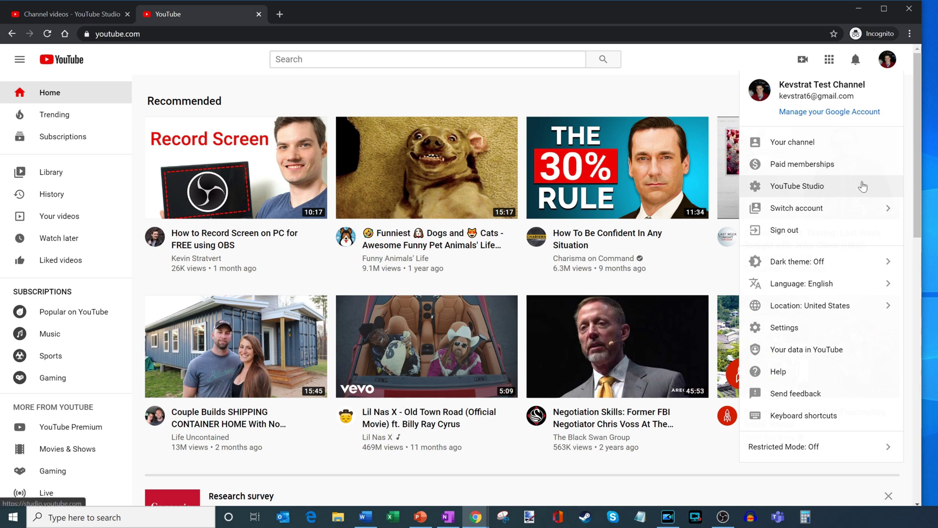
Step: Go to the account's own channel page on YouTube and open it for customization
click(87, 17)
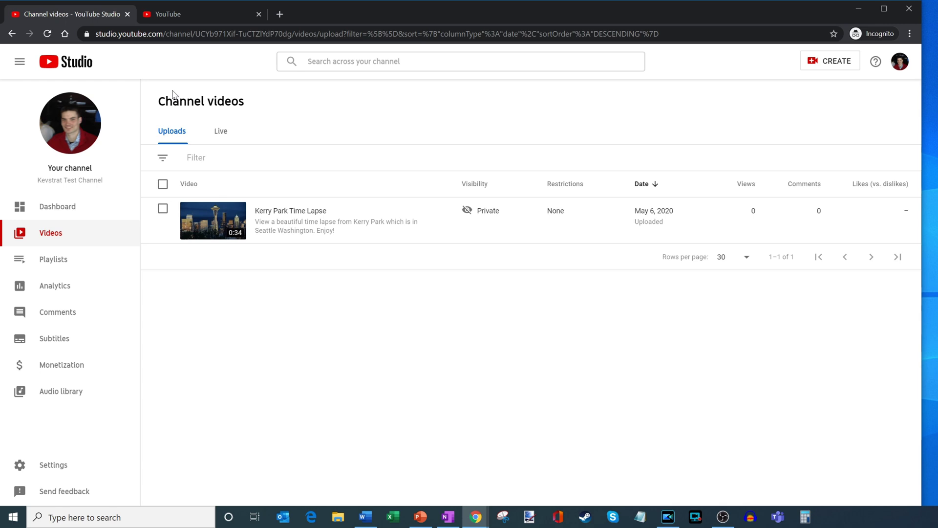
click(184, 13)
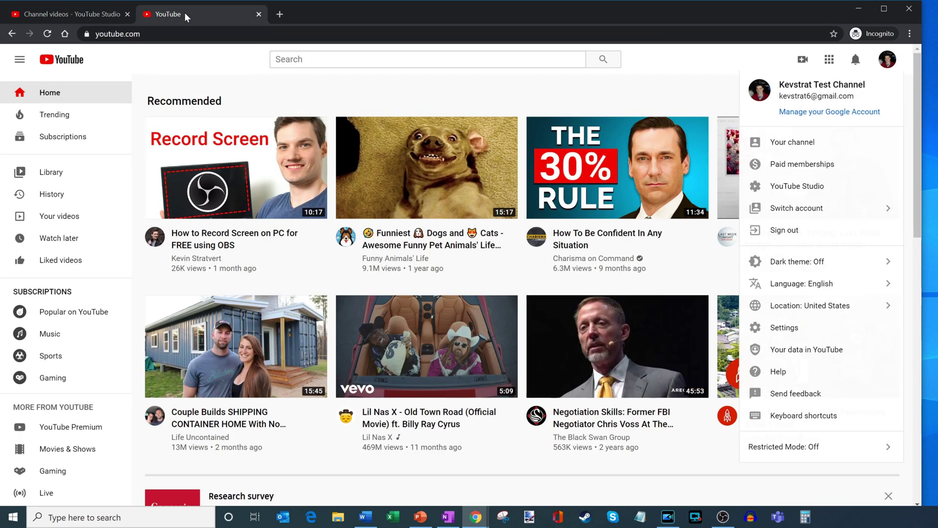
click(888, 61)
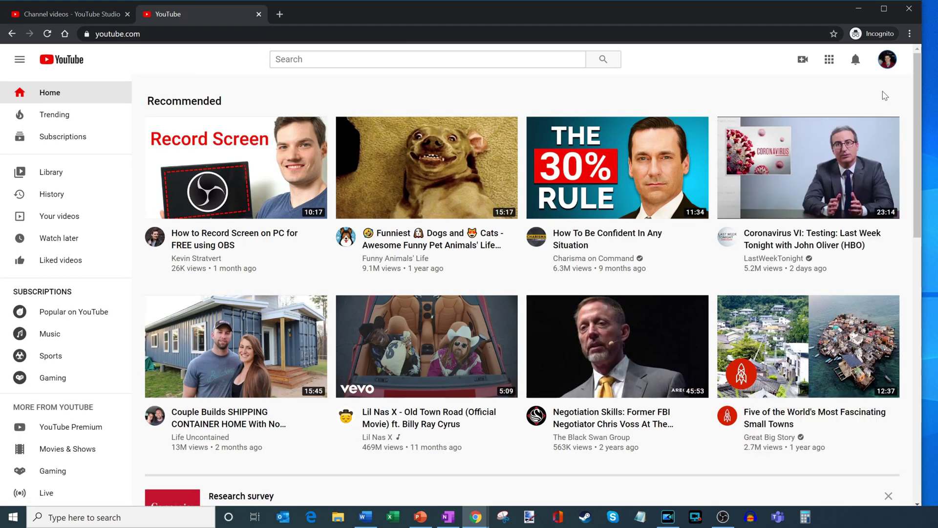
click(888, 63)
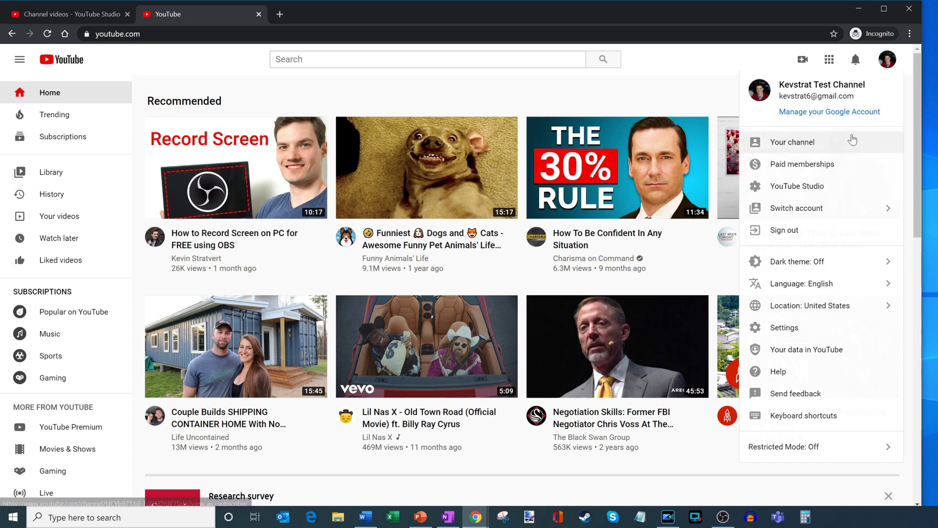
click(834, 142)
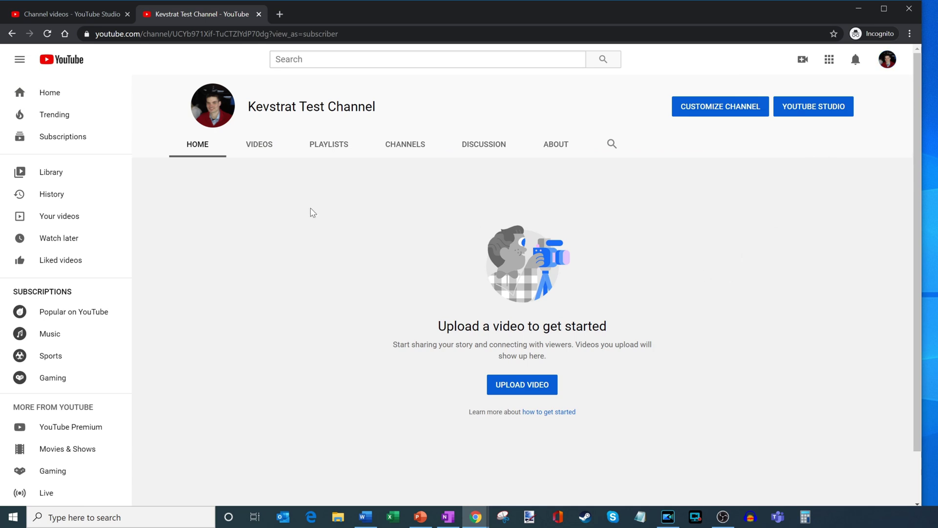
click(47, 33)
click(713, 113)
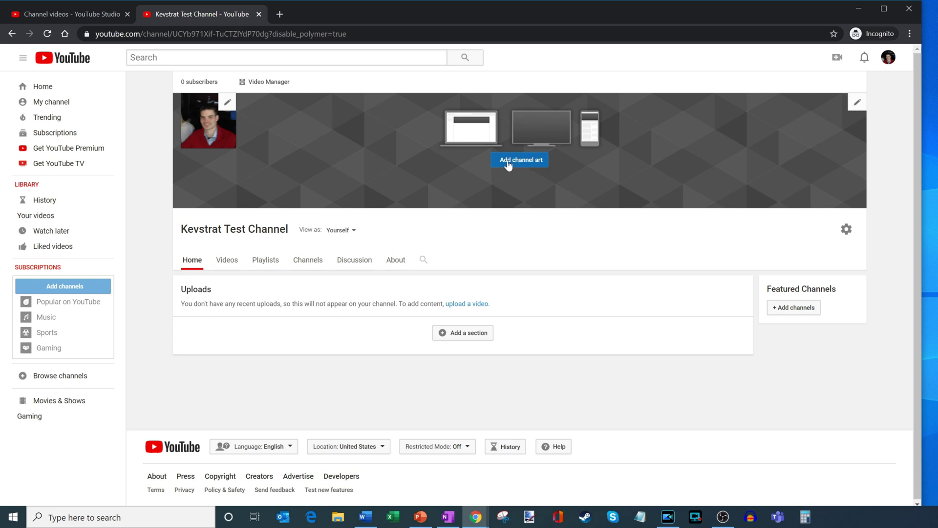
Step: Set the channel art to the gallery photo of the harbor with boats and a large rock, keeping the default crop
click(861, 107)
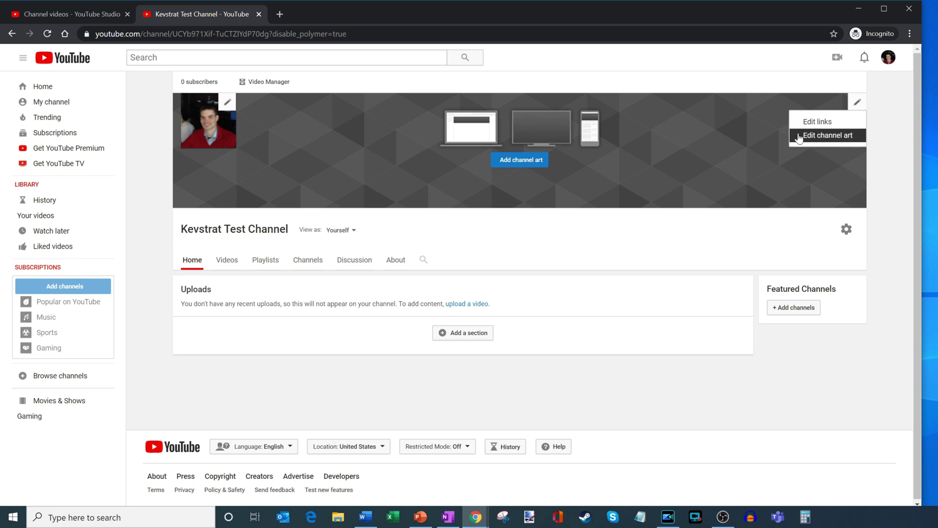
click(526, 161)
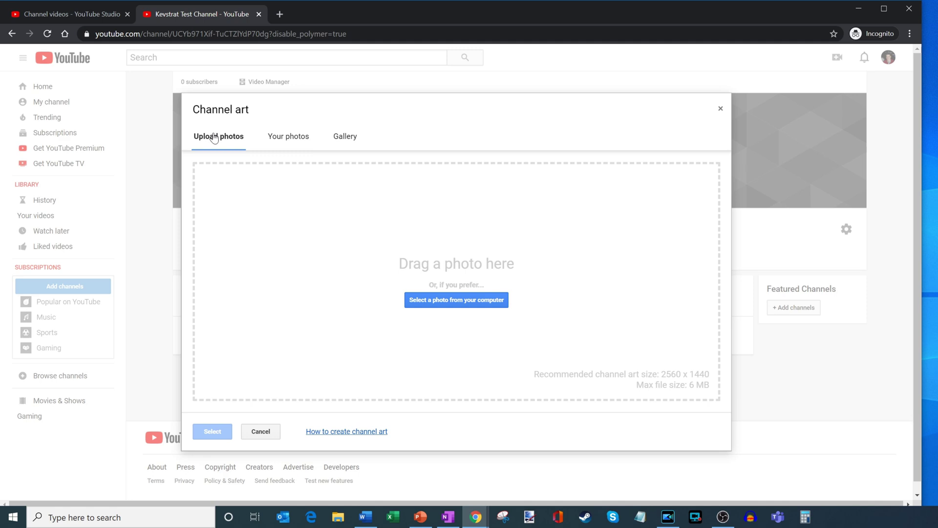
click(281, 139)
click(342, 140)
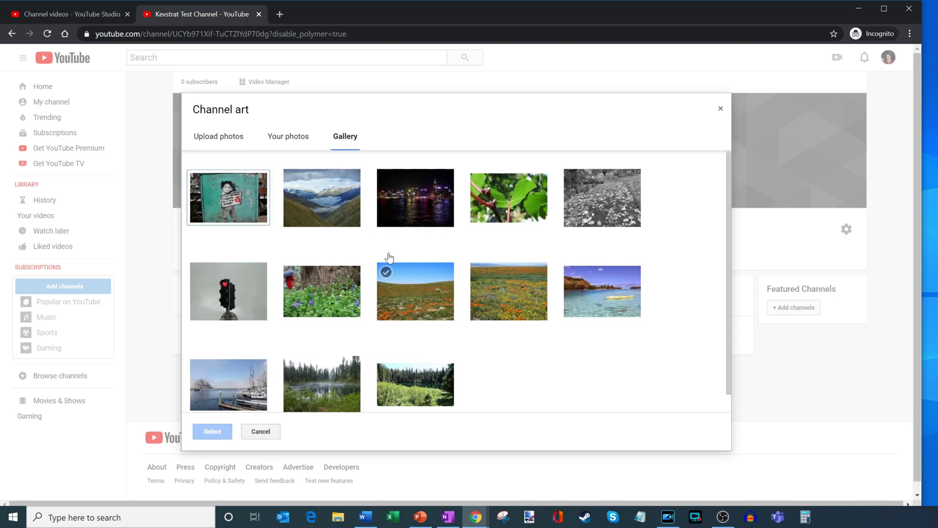
scroll(389, 258, down, 1)
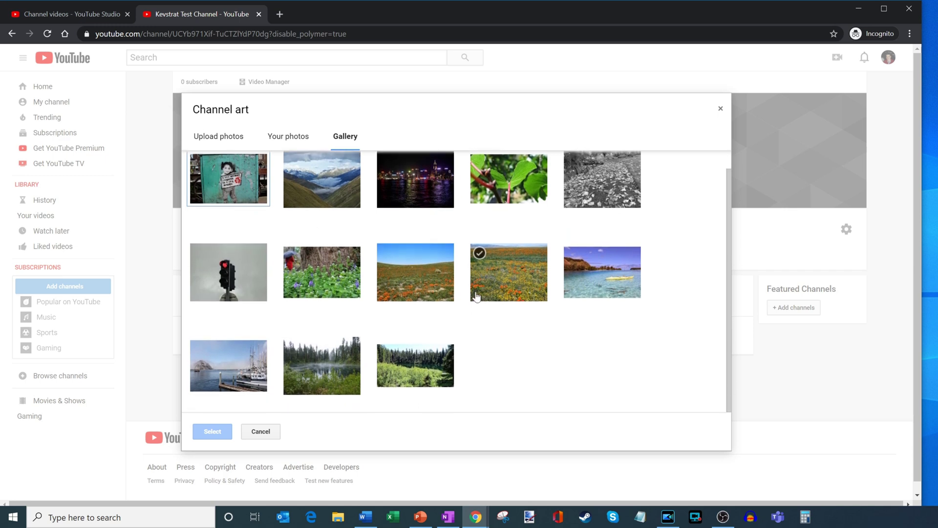
click(232, 363)
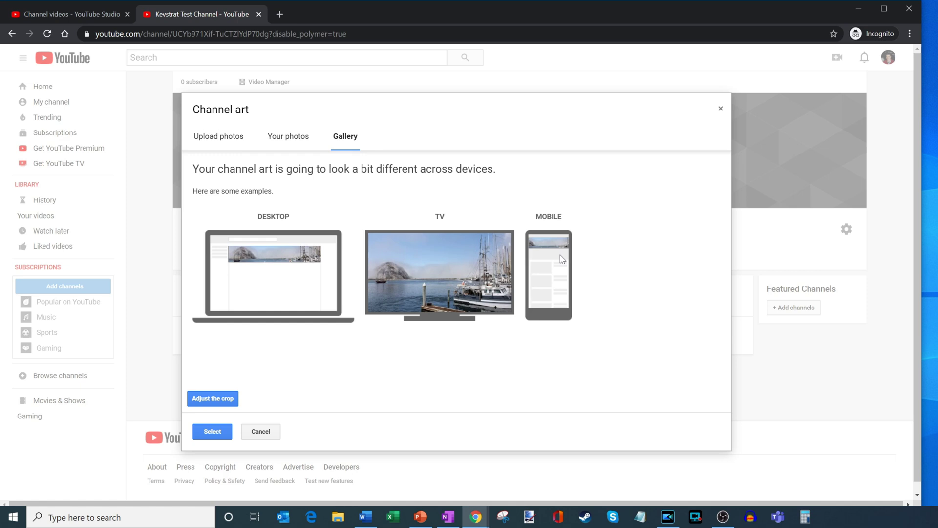
click(217, 437)
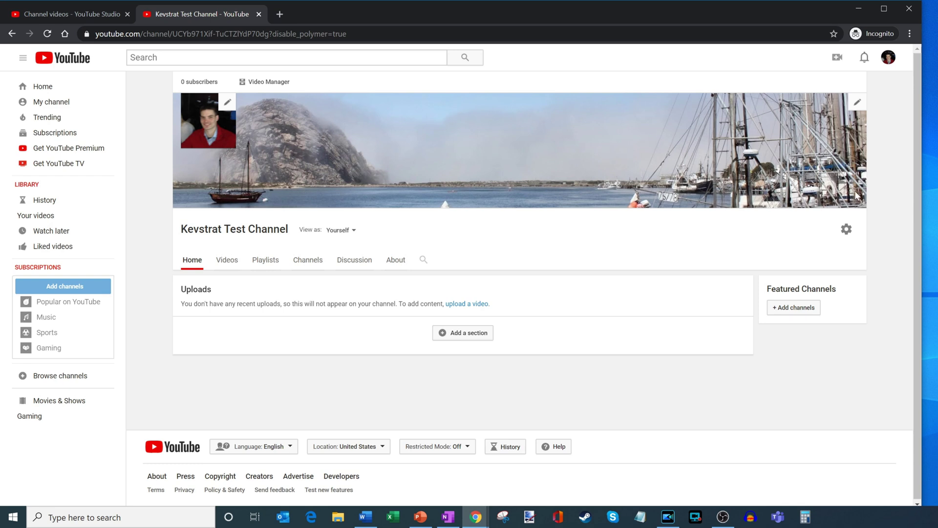
Step: Open the channel's link editing, add a blank custom link row, and go back to the channel home without saving
click(858, 103)
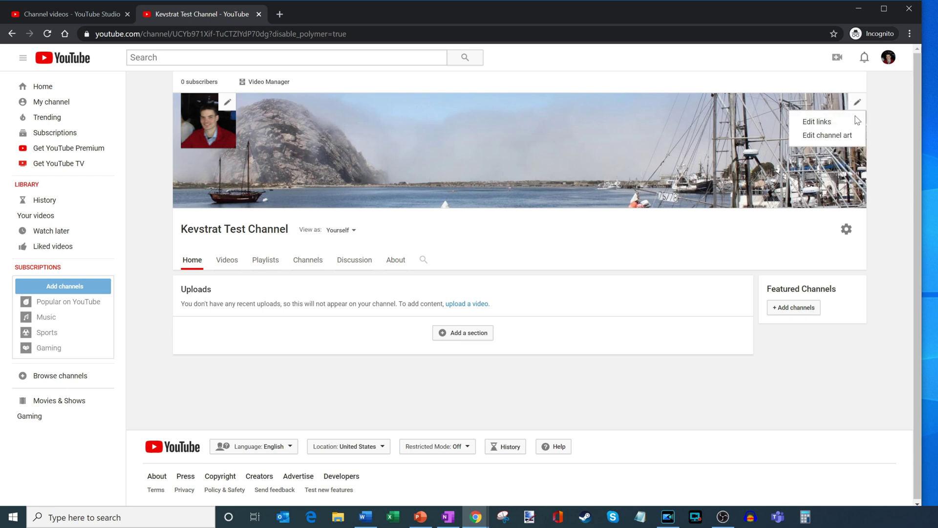
click(826, 136)
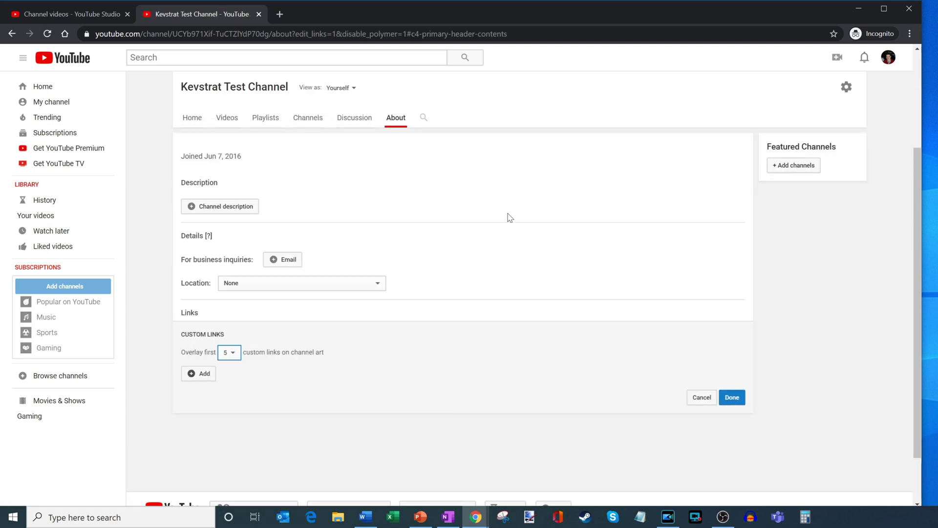
click(198, 374)
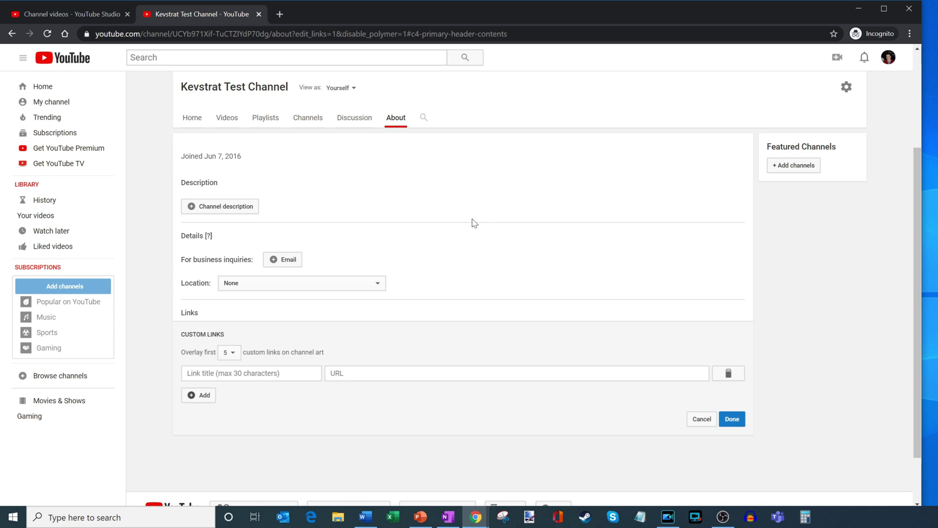
key(alt+Left)
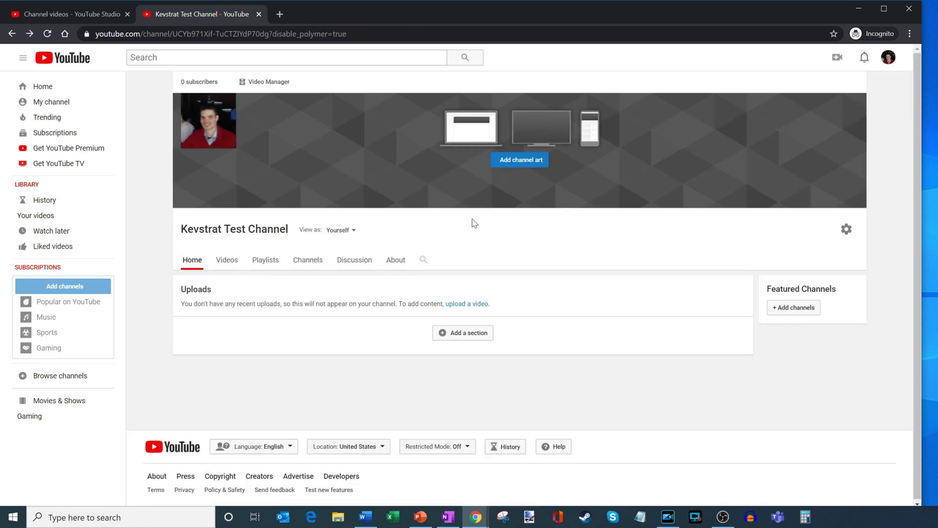
mouse_move(856, 103)
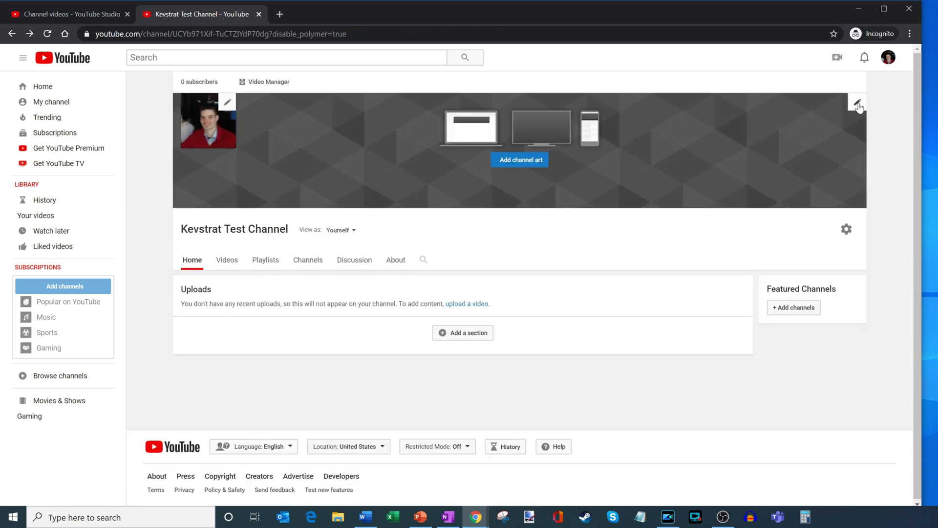
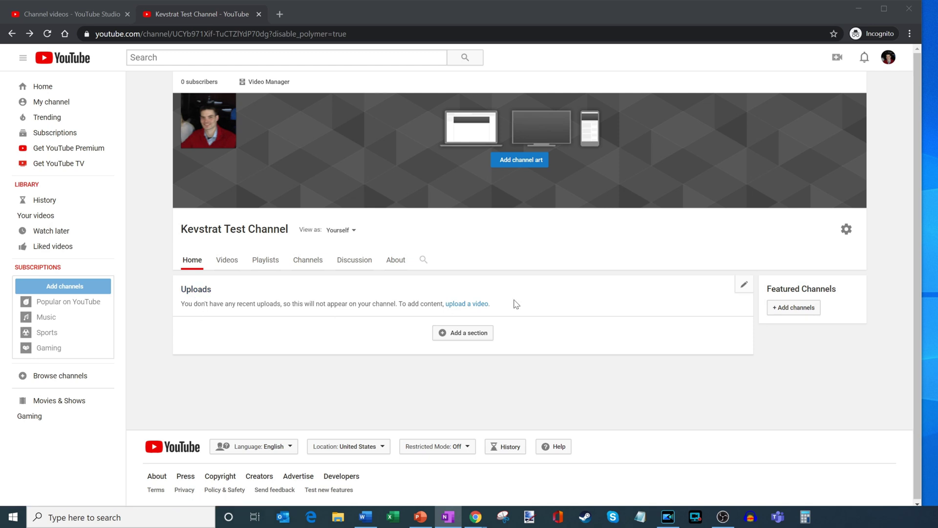
Step: Start a new section on the channel home and view its content and layout choices without changing either
click(462, 333)
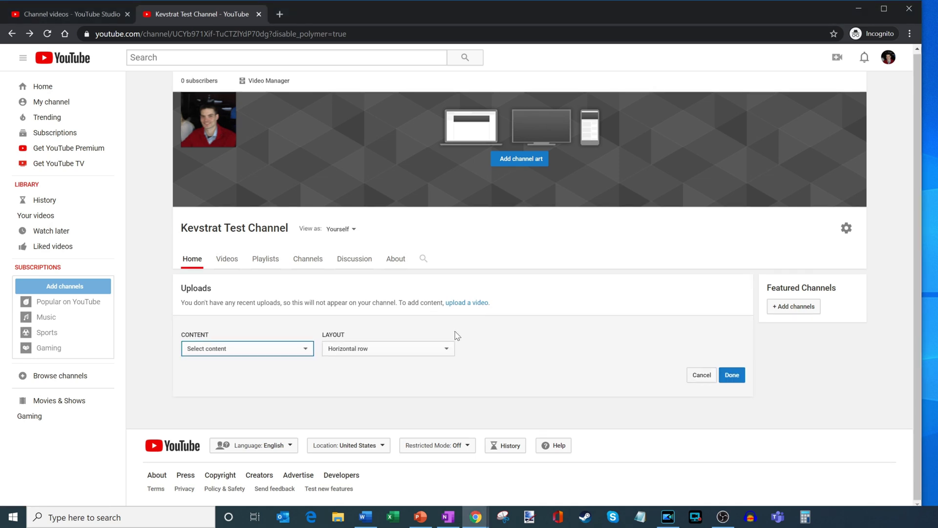
click(254, 351)
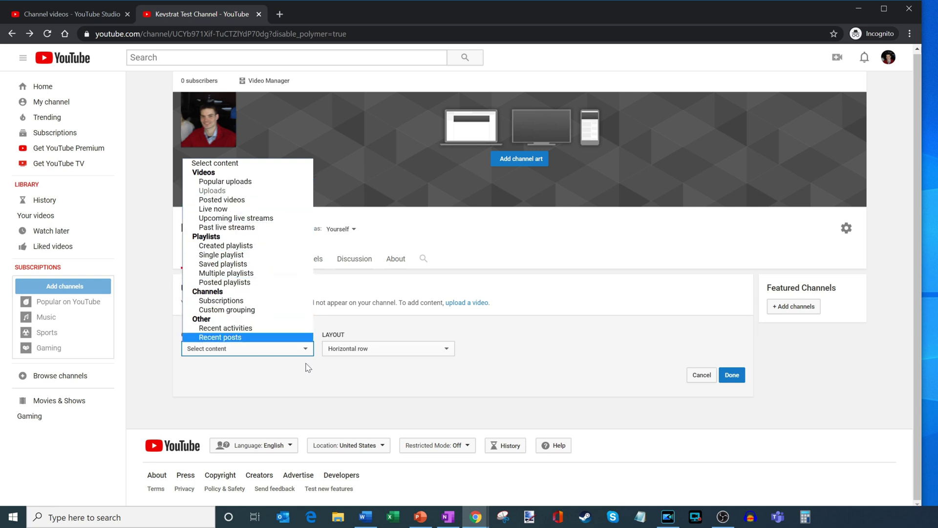
click(326, 370)
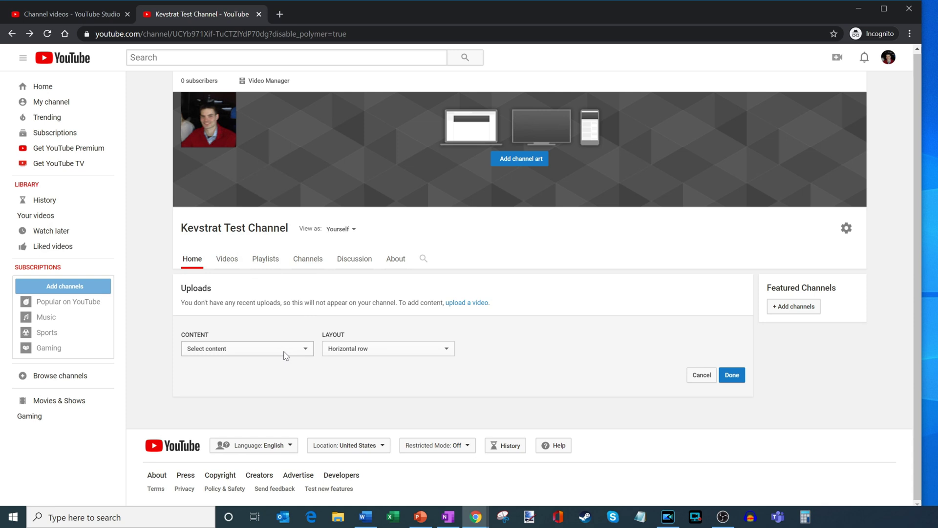
click(368, 349)
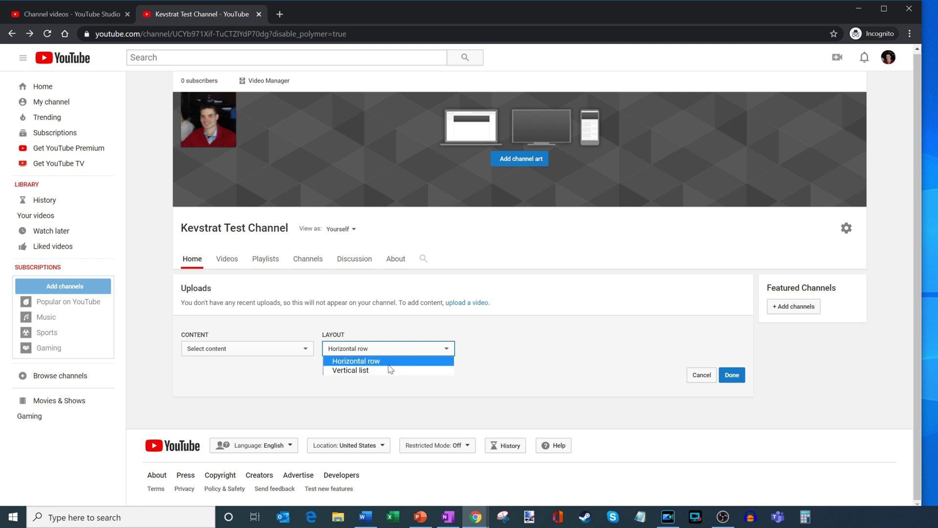
click(517, 356)
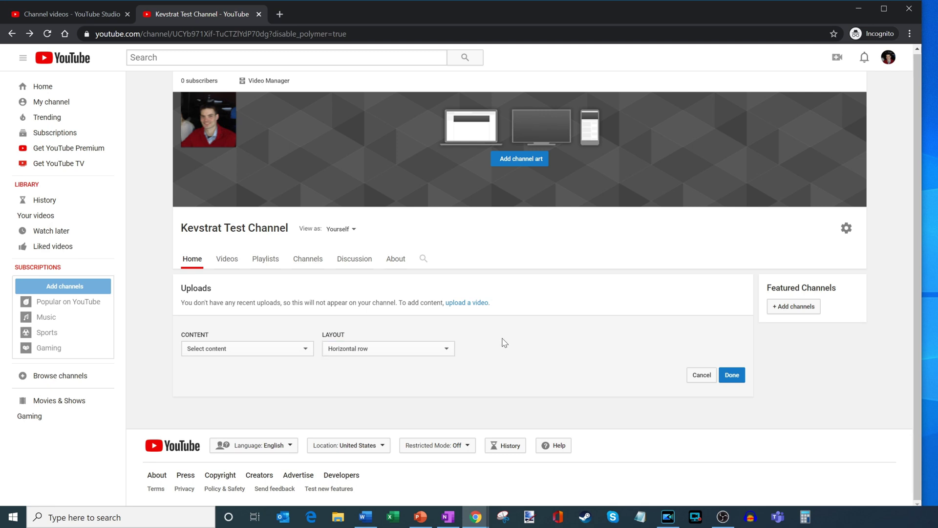
Step: Open the channel's About page and view the location choices without picking a country
click(395, 262)
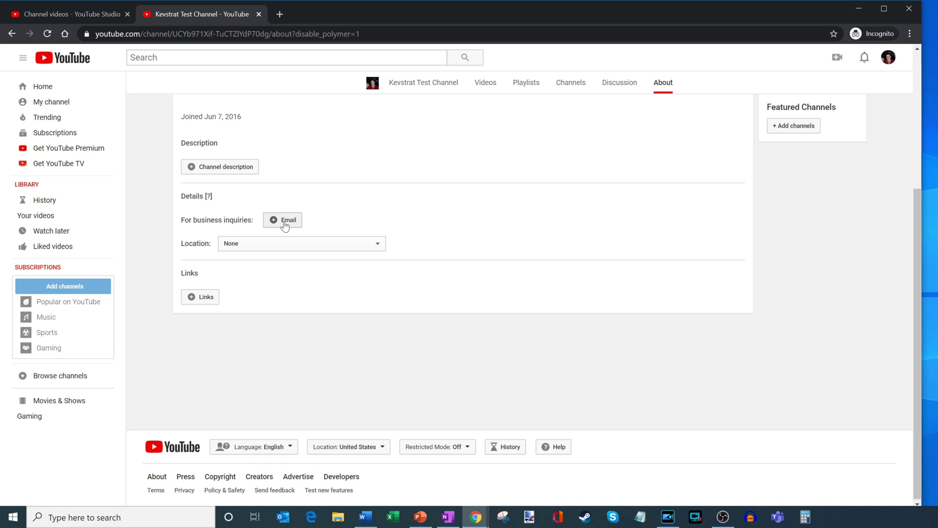
click(286, 249)
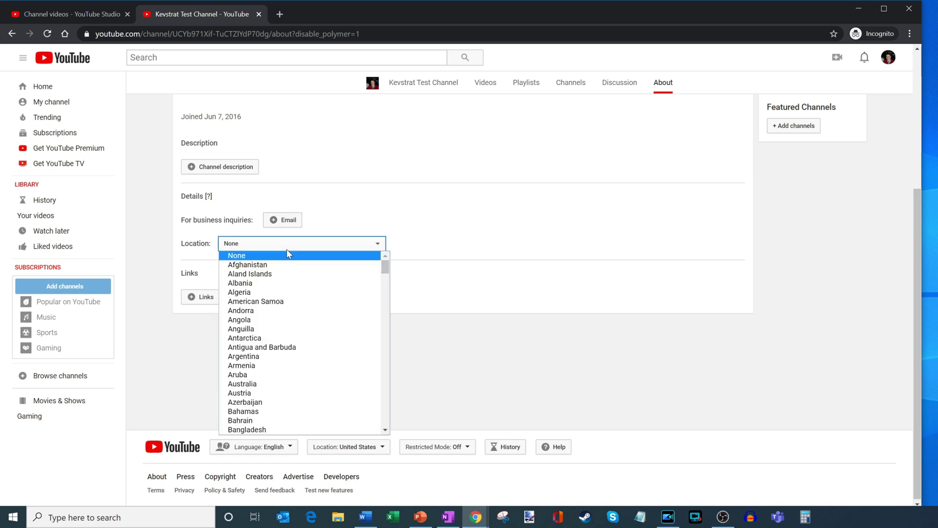
click(436, 240)
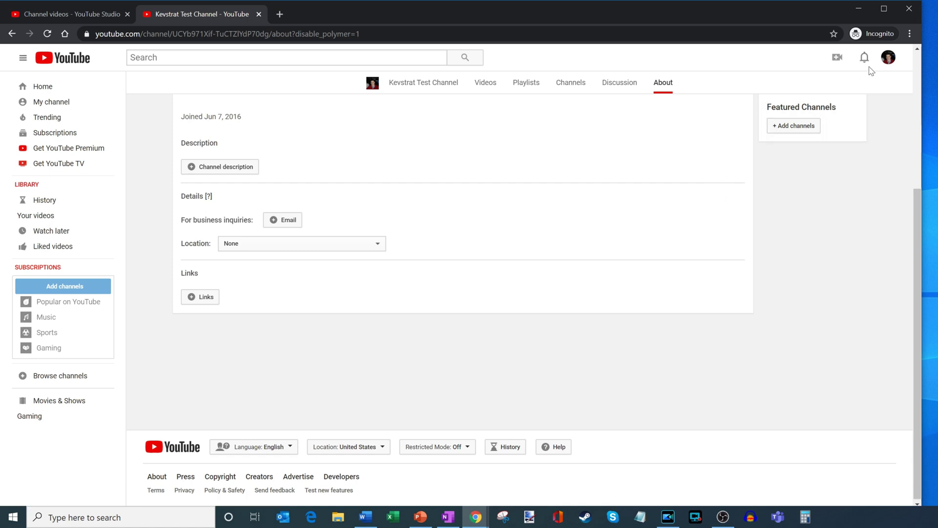
Step: Switch back to YouTube Studio and review the channel dashboard's news, analytics and Creator Insider cards
click(889, 60)
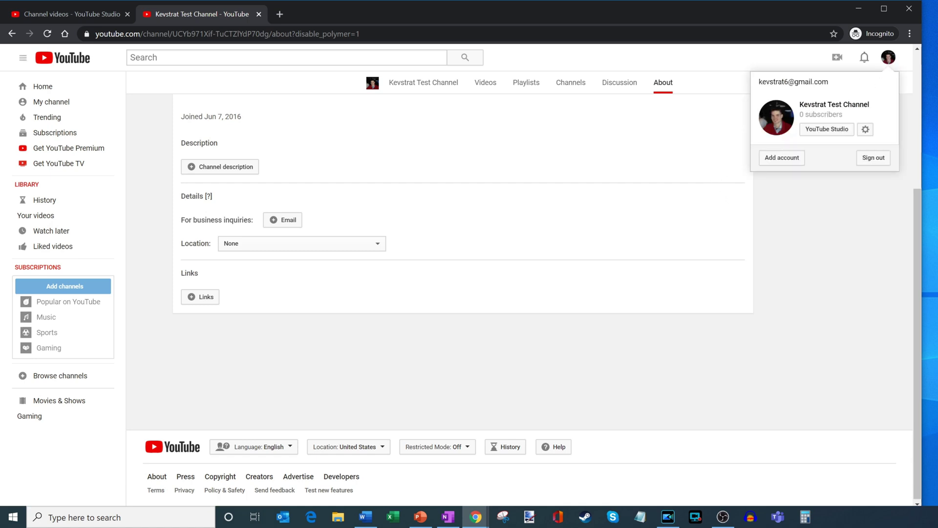
click(89, 13)
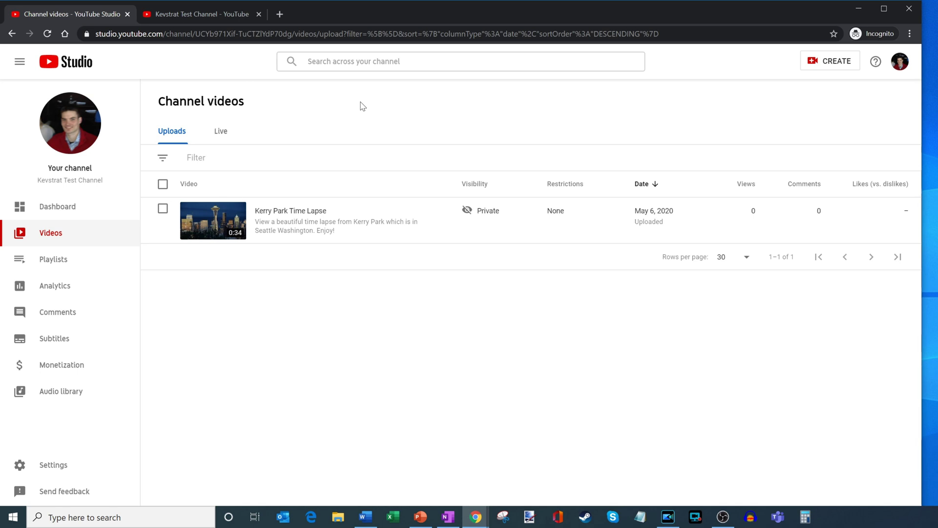
click(92, 211)
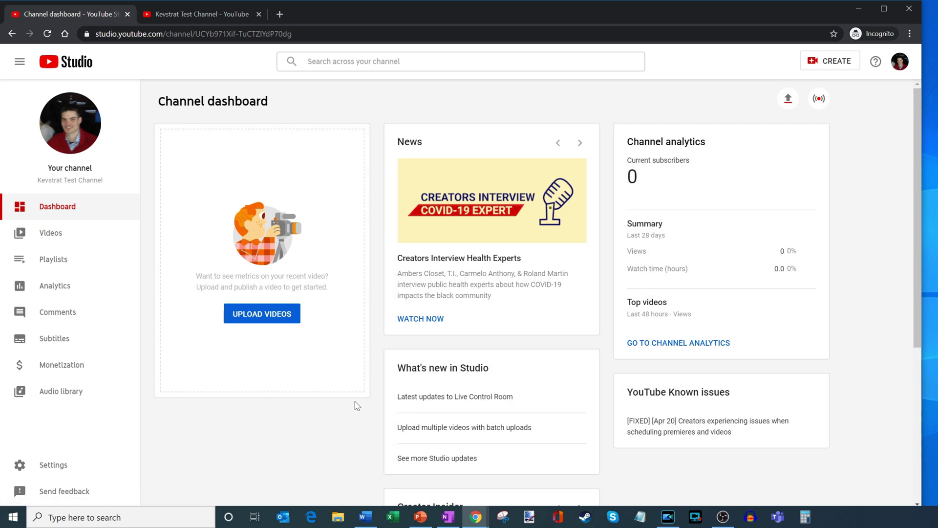
scroll(355, 401, down, 5)
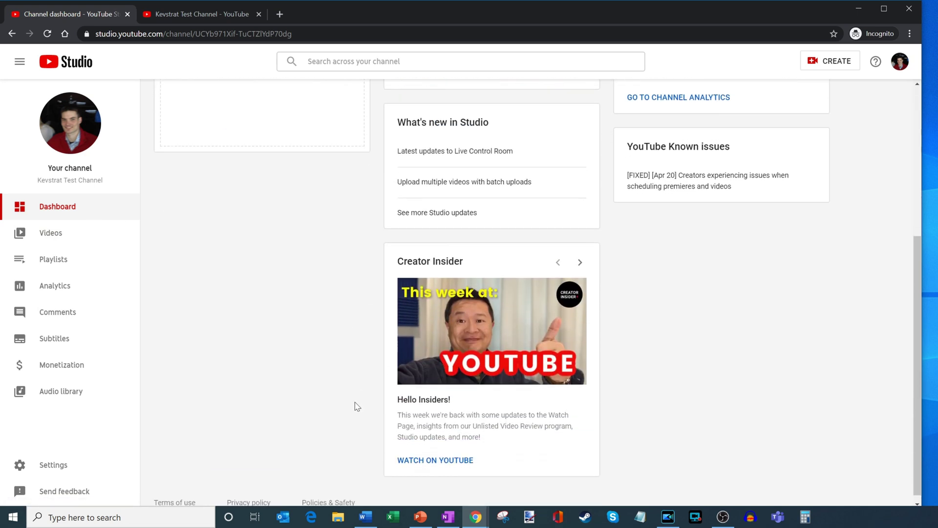
scroll(356, 406, up, 5)
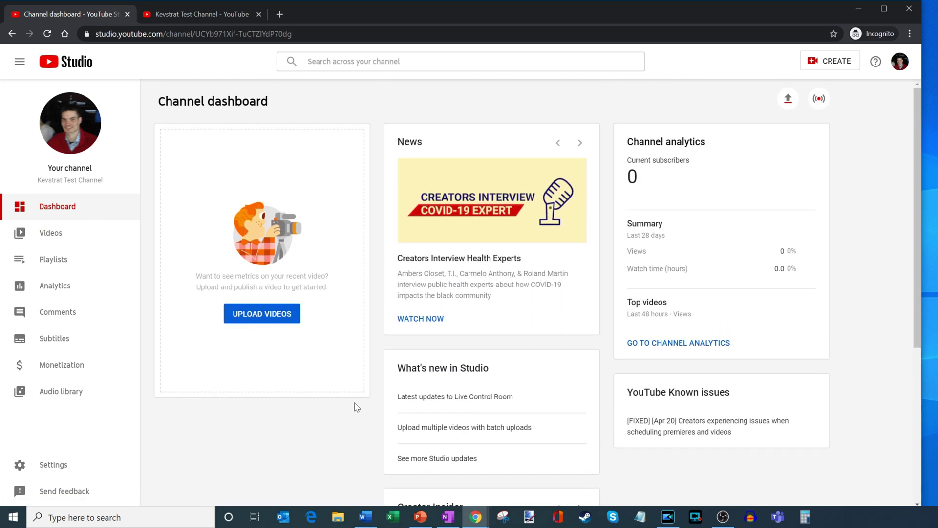
drag(624, 176, 683, 174)
click(689, 176)
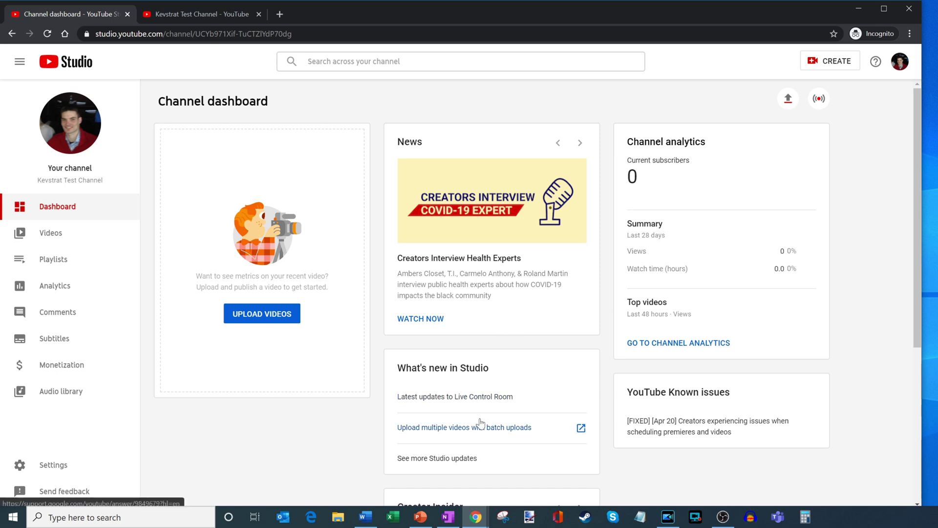
scroll(478, 421, down, 5)
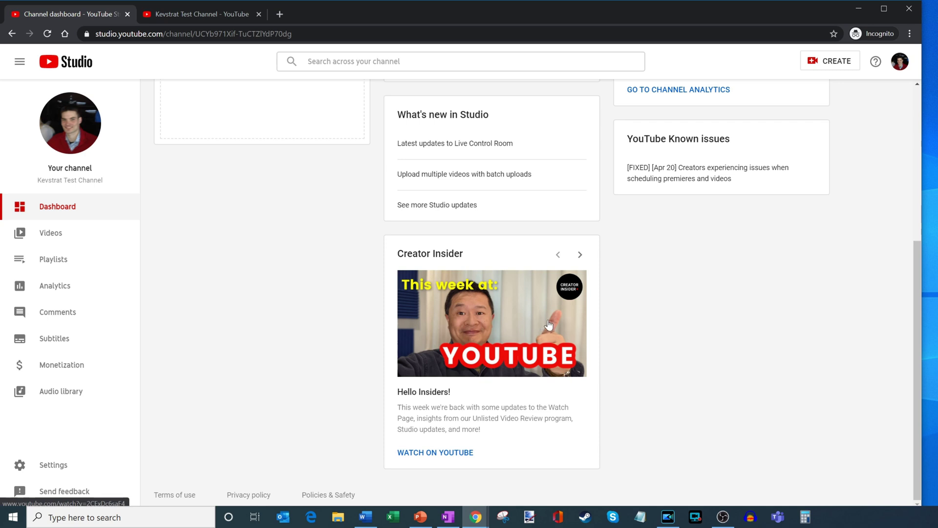
scroll(549, 324, up, 5)
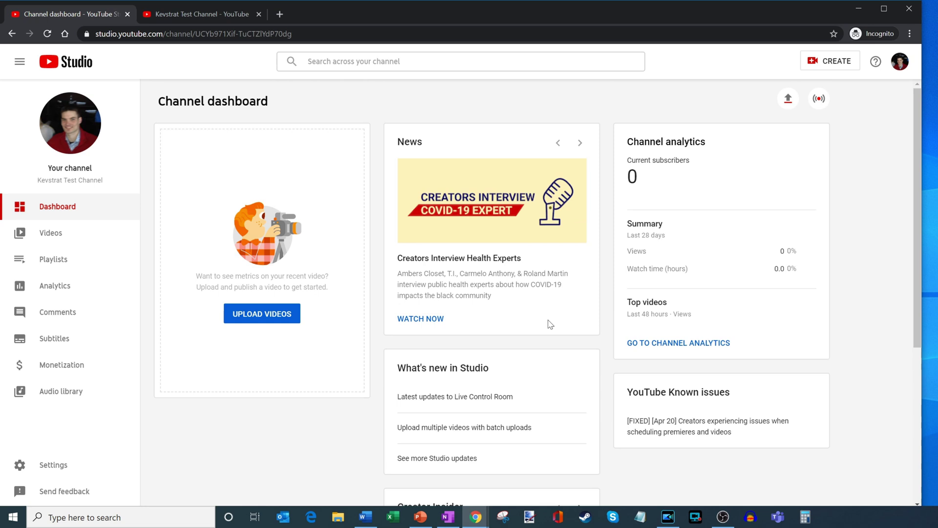
Step: Go to the channel's videos list and view the additional options for the Kerry Park Time Lapse video
click(77, 234)
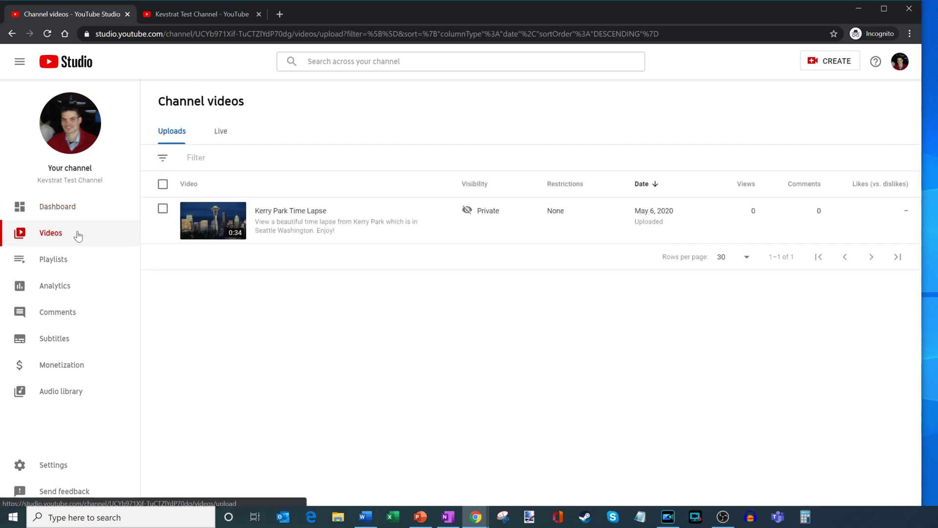
mouse_move(259, 217)
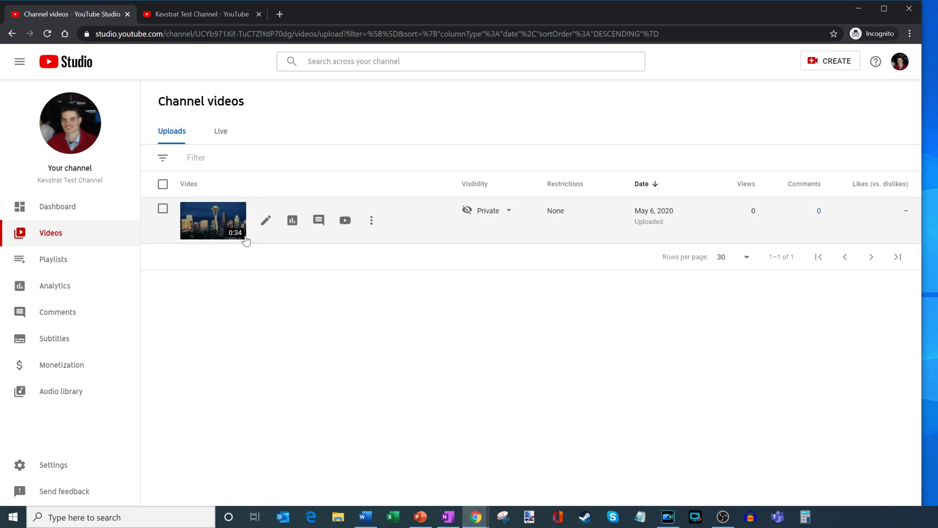
mouse_move(495, 220)
mouse_move(751, 188)
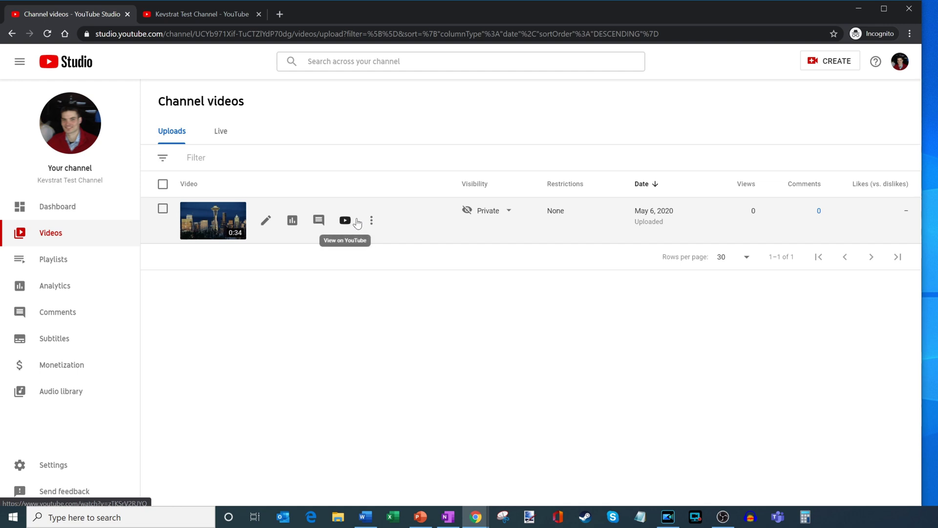
click(372, 221)
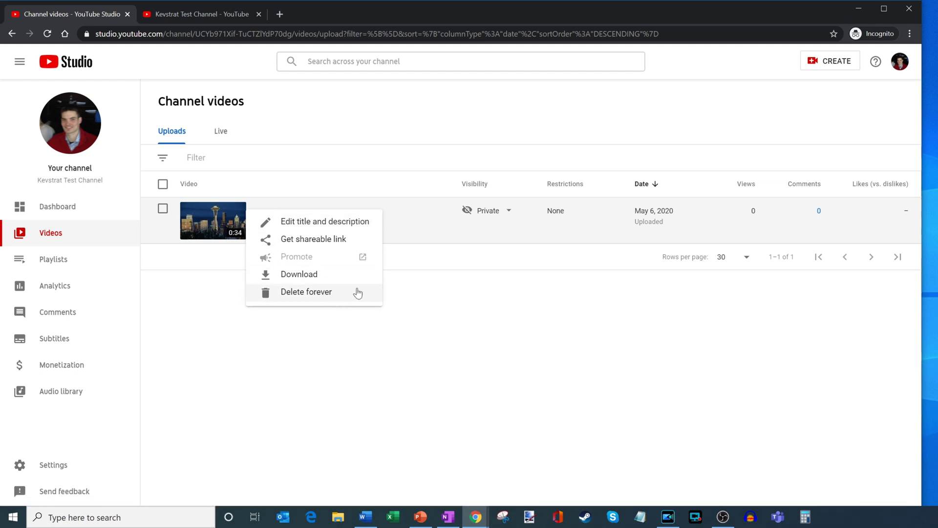
click(449, 289)
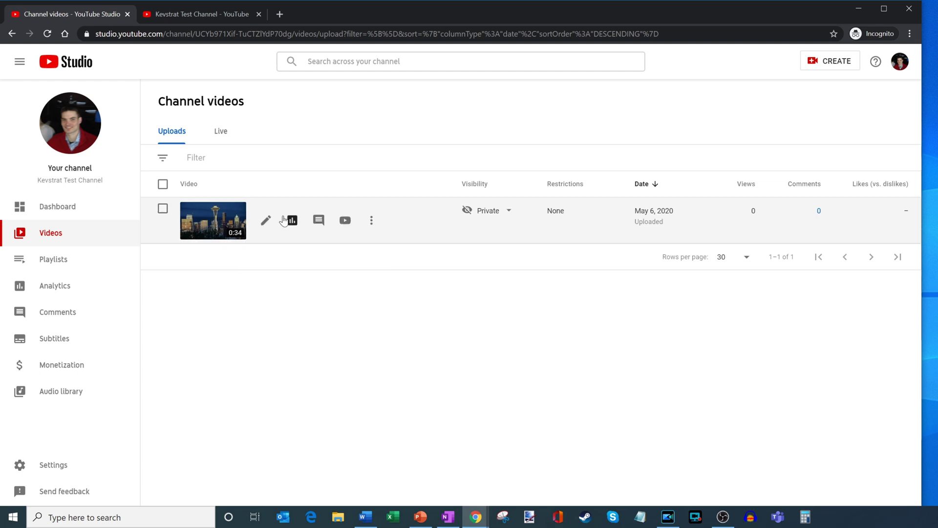
Step: Review the details and analytics of the Kerry Park Time Lapse video, and return to the channel's videos list
click(265, 221)
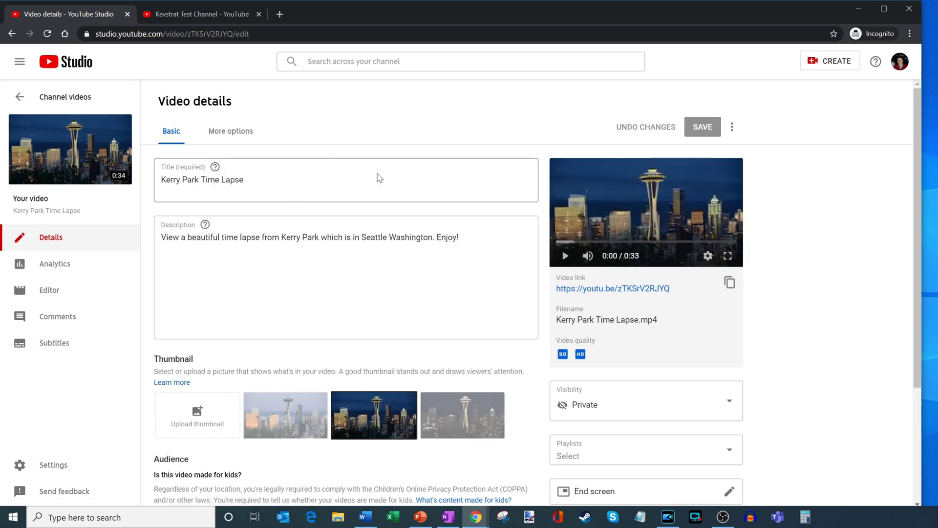
scroll(380, 178, down, 3)
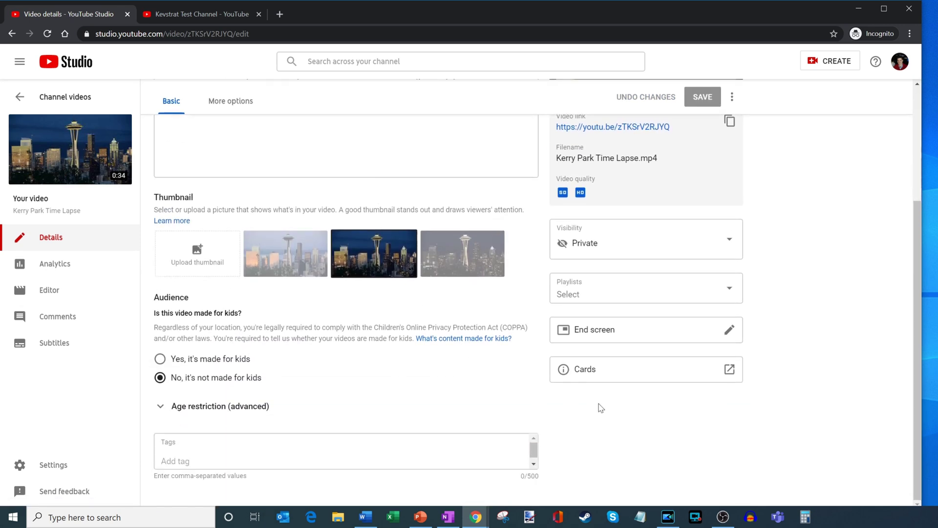
scroll(596, 399, up, 3)
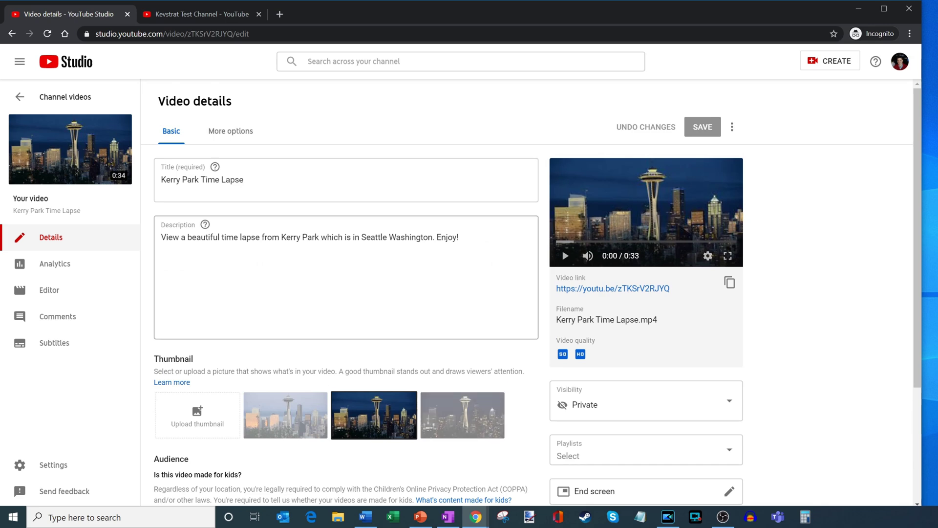
click(77, 263)
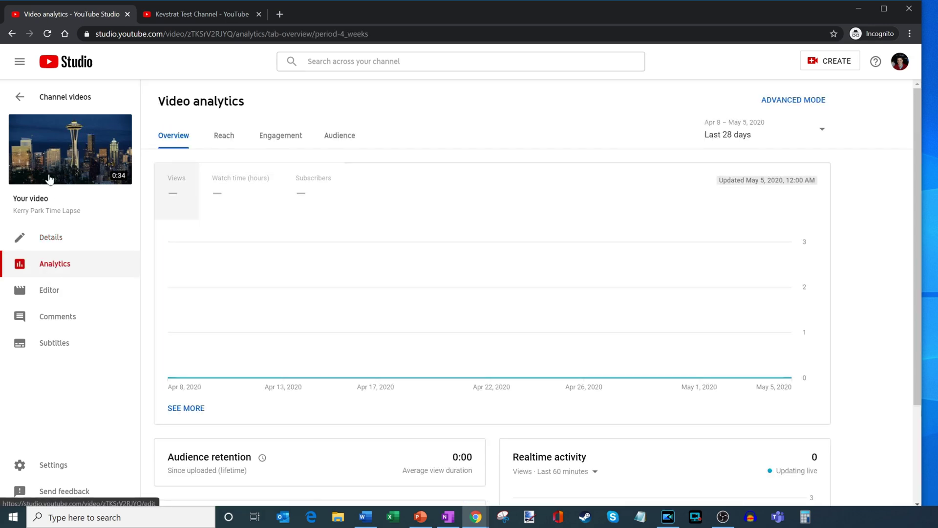
click(22, 98)
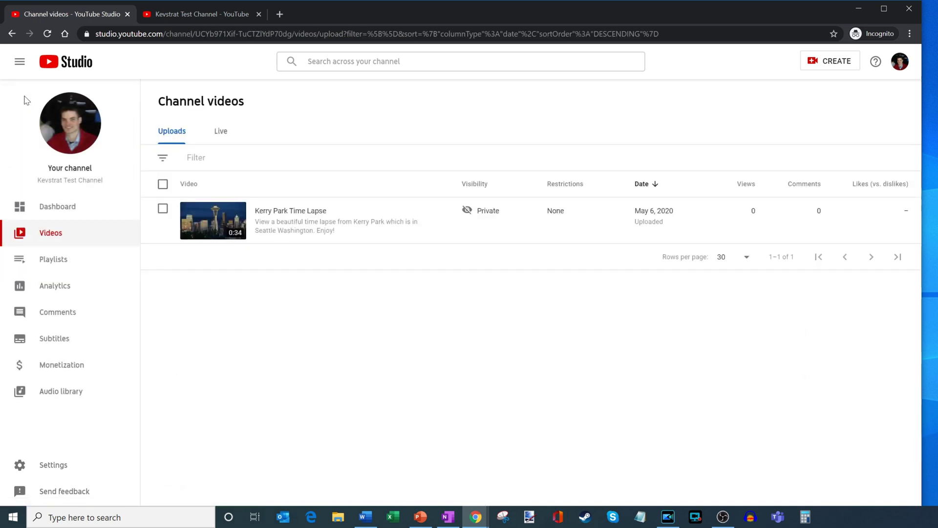
Step: View the playlists page and close it, and check the date range choices in the channel analytics without changing the period
click(93, 270)
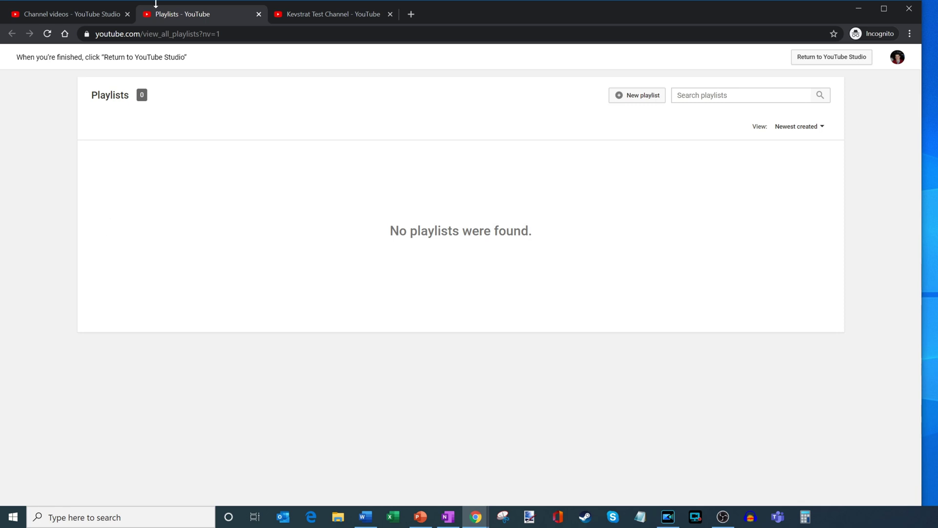
middle_click(187, 14)
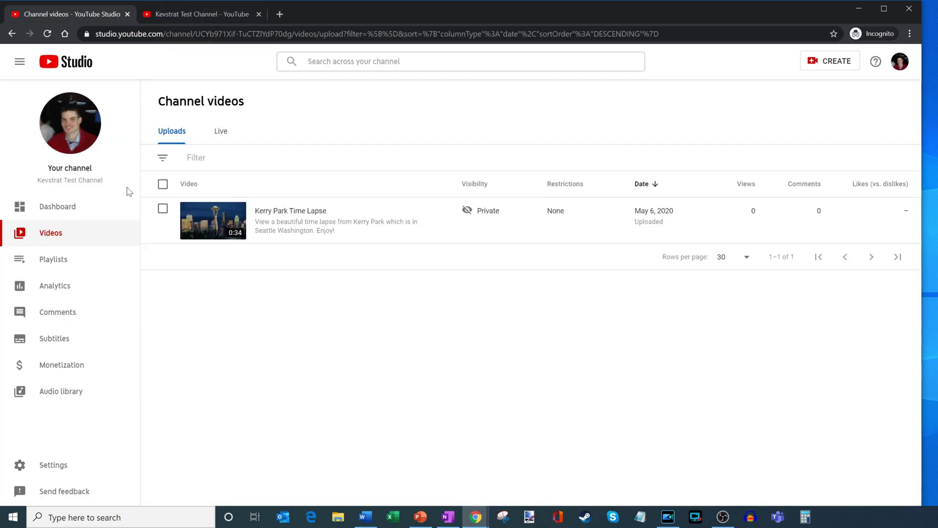
click(80, 292)
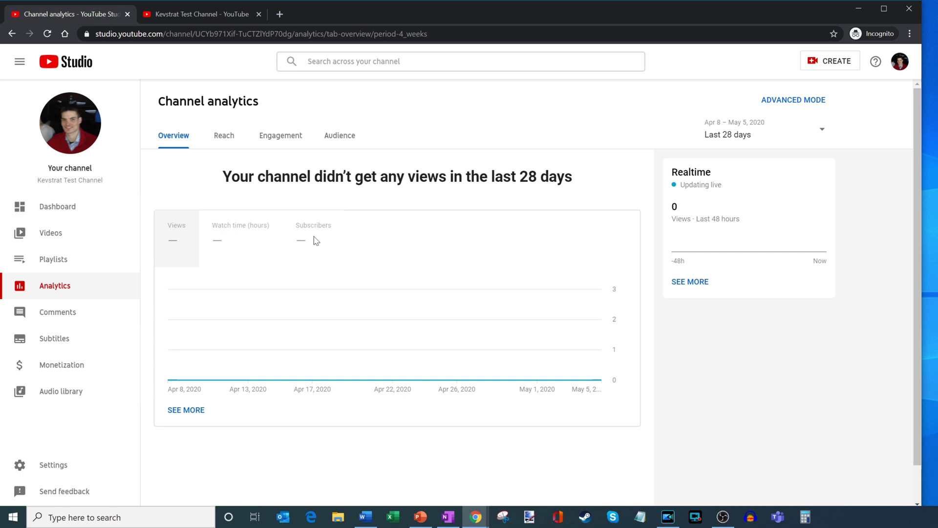
click(792, 130)
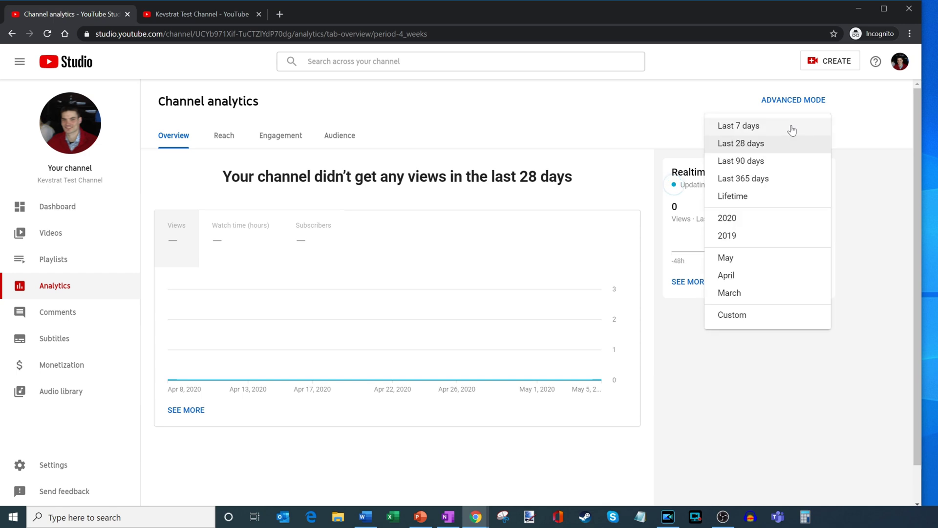
click(888, 328)
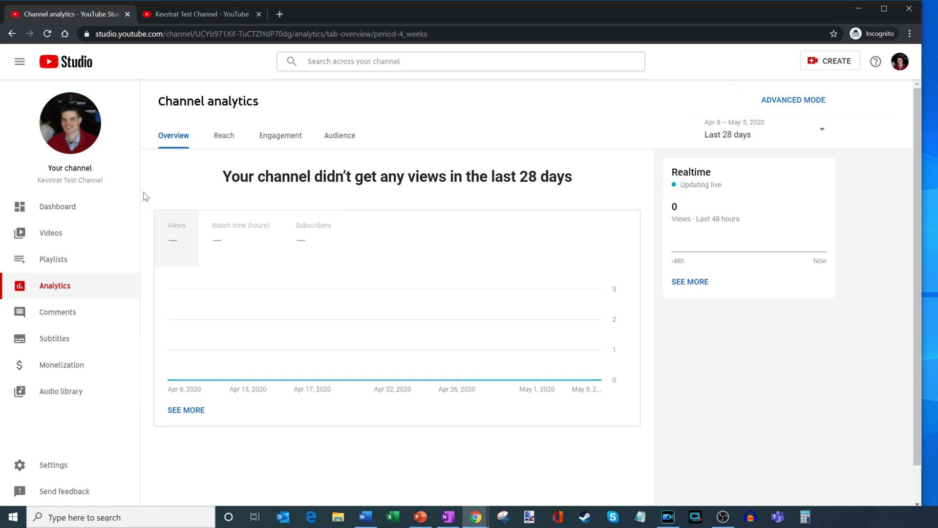
Step: Open the channel comments and remove the "Comments I haven't responded to" filter
click(98, 324)
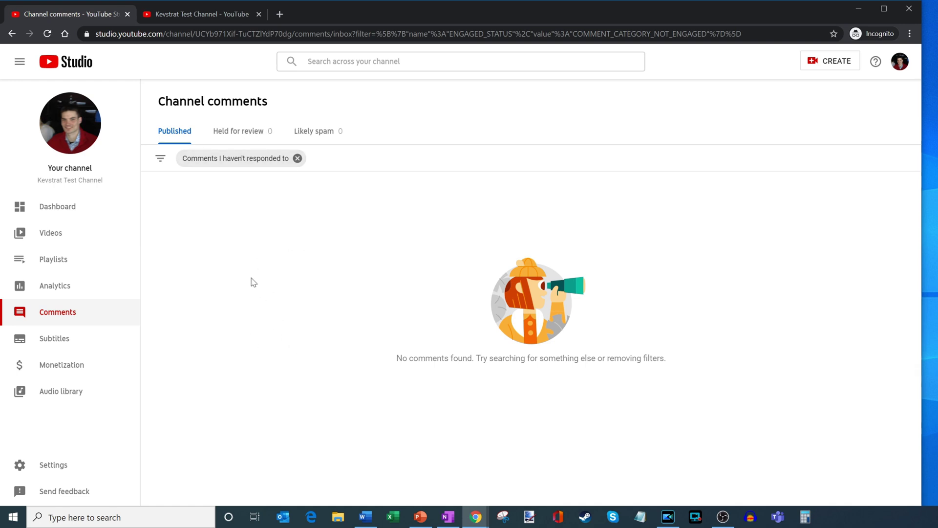
click(312, 158)
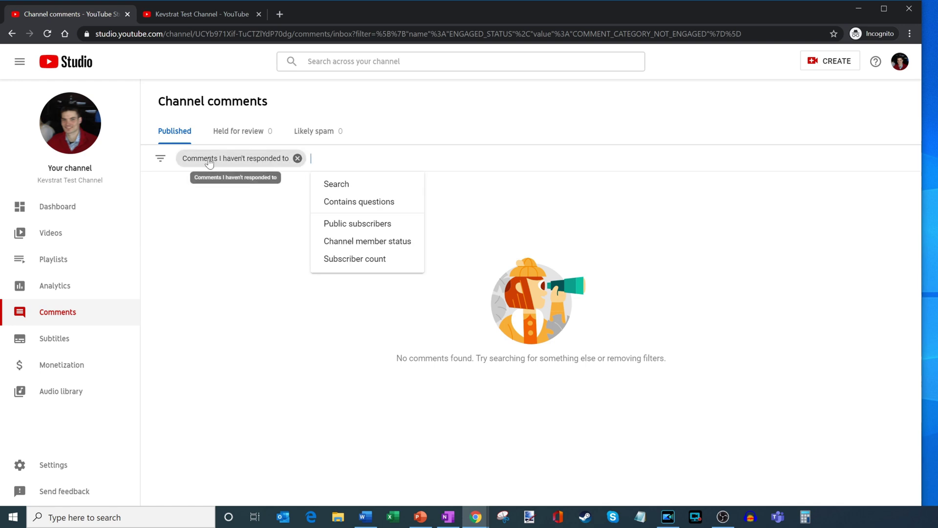
click(297, 159)
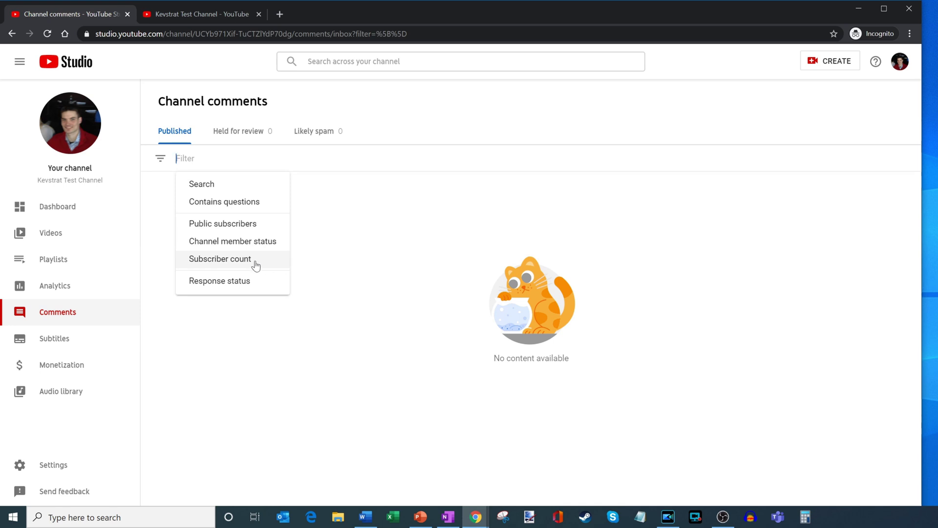
Step: Dismiss the comment filter choices without applying one, and view the channel's subtitles page
click(319, 221)
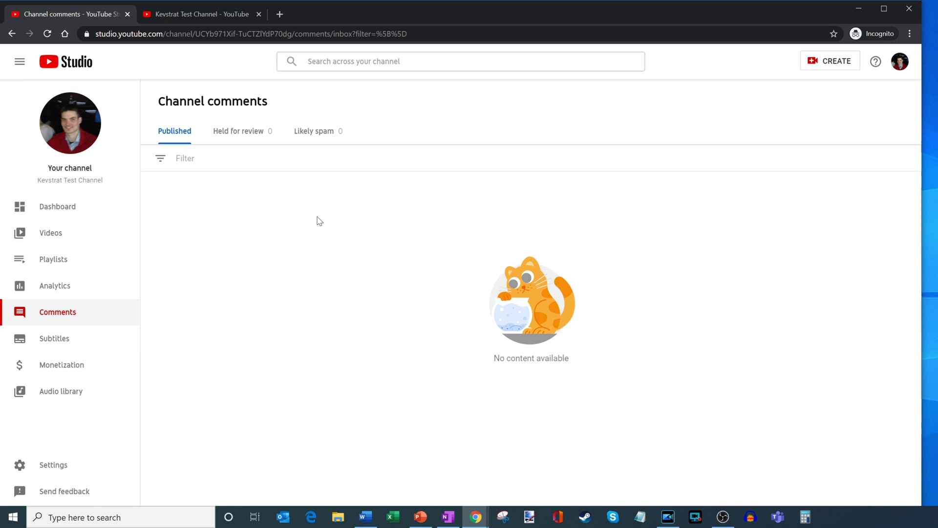
click(74, 346)
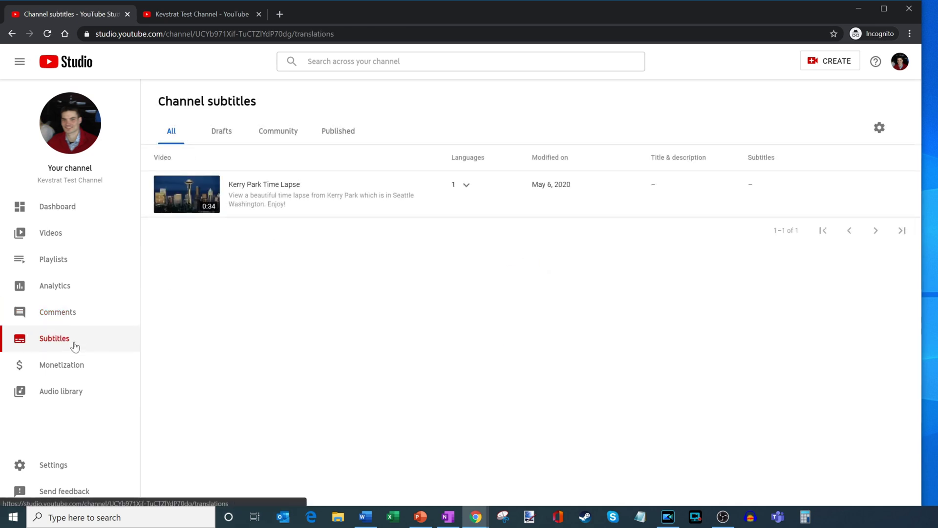
Step: View the channel monetization page and examine the subscriber and public watch hour requirements for the YouTube Partner Program
click(97, 367)
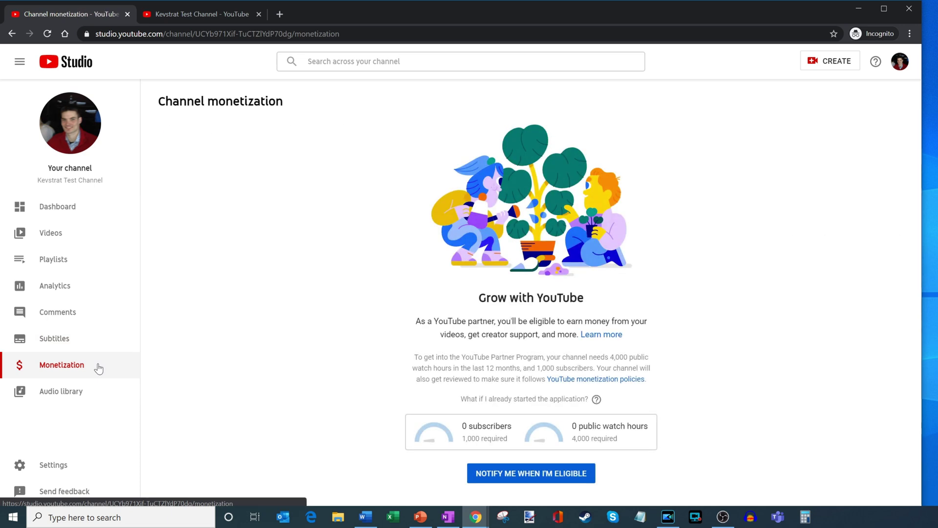
drag(461, 438, 511, 440)
drag(571, 439, 620, 439)
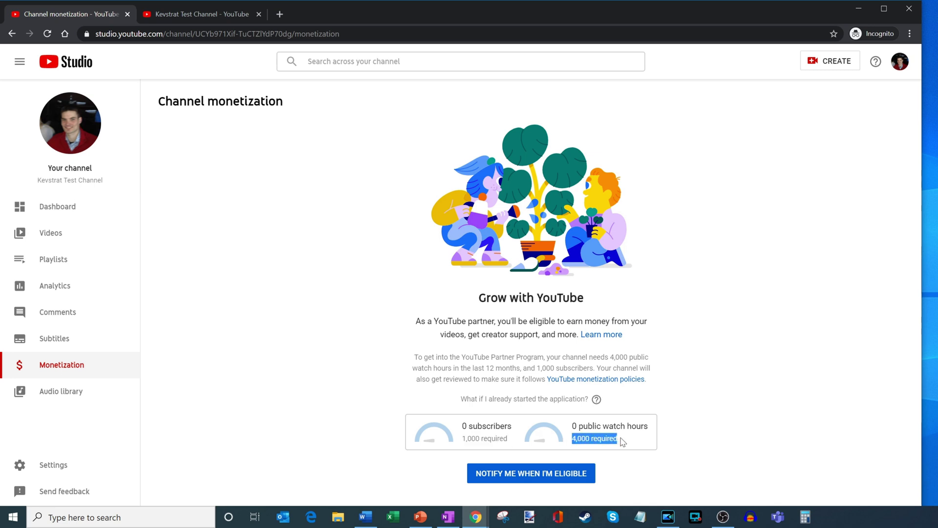
click(623, 441)
Step: Browse the free music and sound effects in the Audio Library, and return to the channel monetization page
click(90, 394)
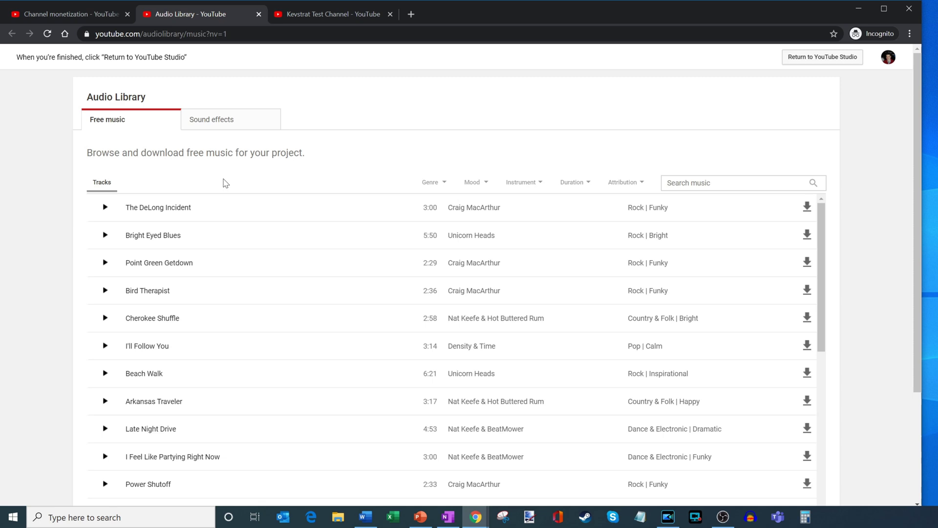
drag(822, 230, 819, 291)
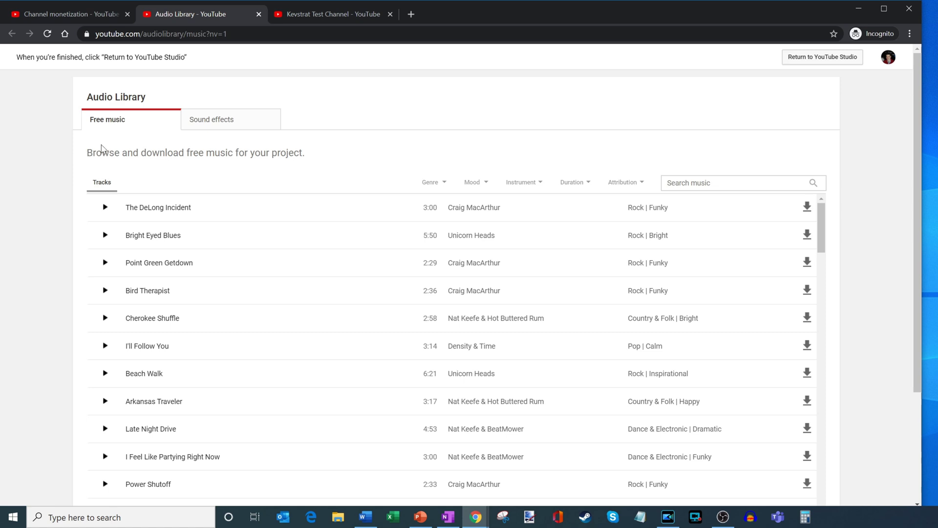
click(228, 118)
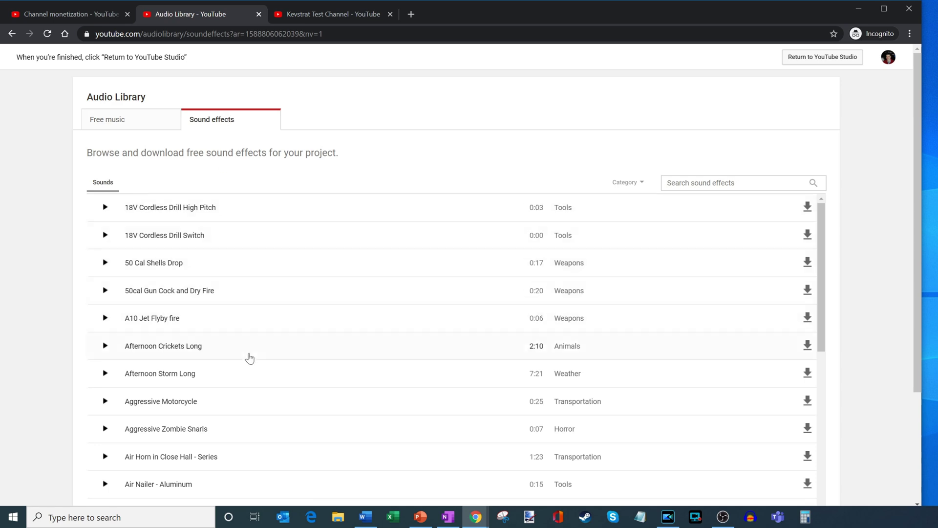
click(119, 121)
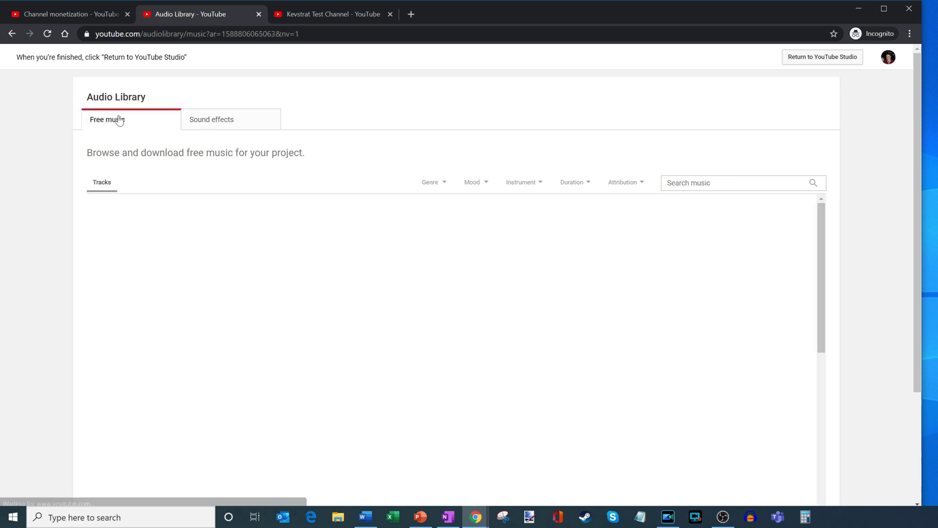
click(834, 65)
click(70, 12)
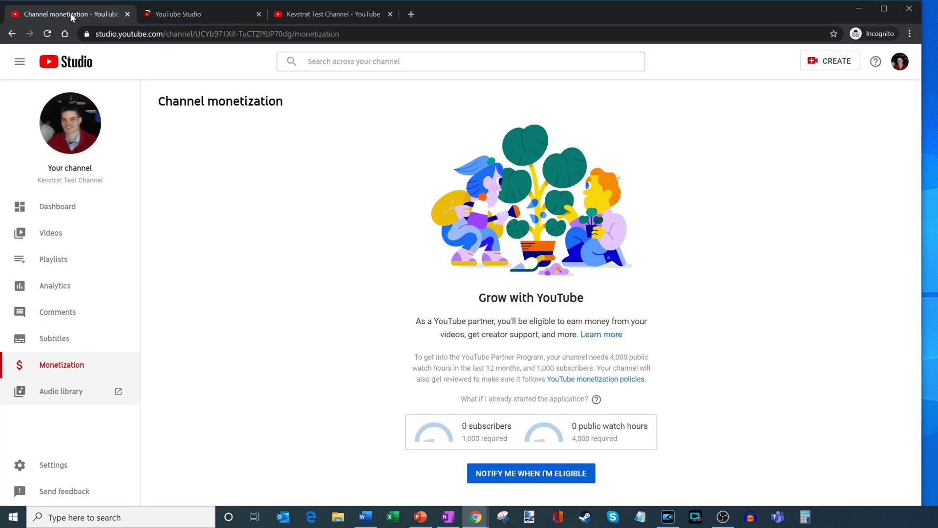
Step: Open the Studio settings and review the channel's basic info and the upload defaults, including the visibility choices, without changing them
click(79, 469)
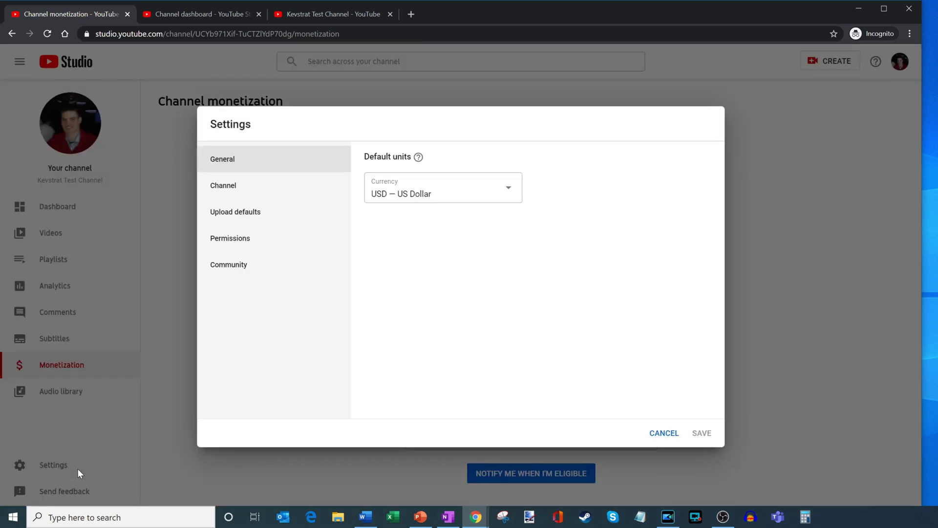
click(283, 189)
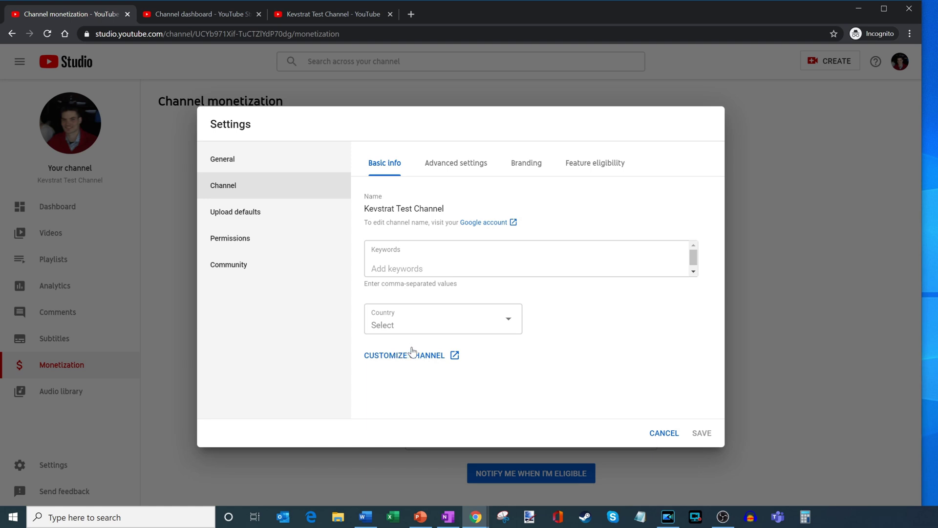
click(293, 211)
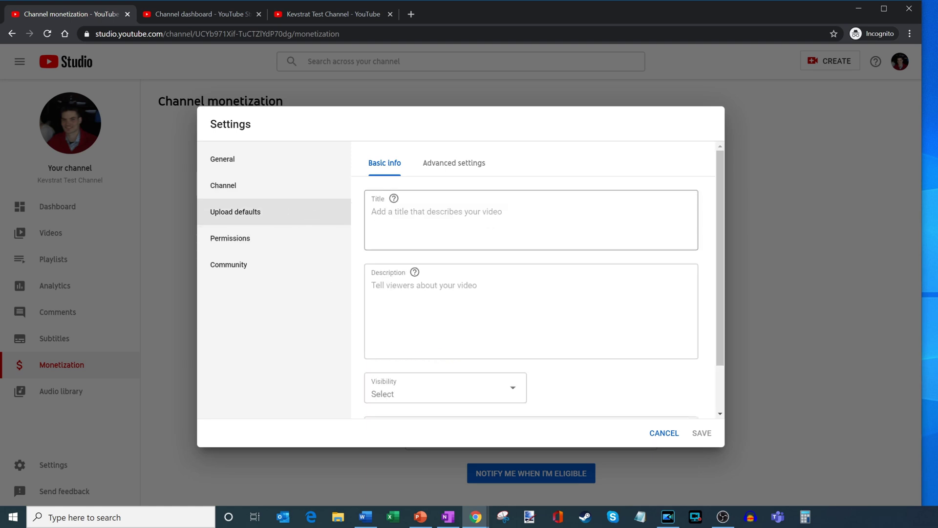
scroll(391, 236, down, 2)
scroll(393, 237, up, 2)
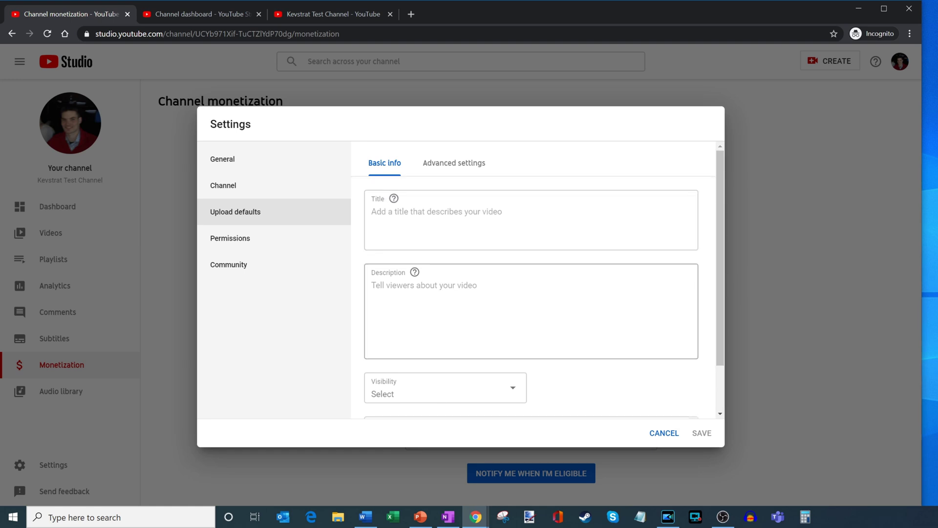
scroll(410, 293, down, 1)
click(411, 332)
click(570, 332)
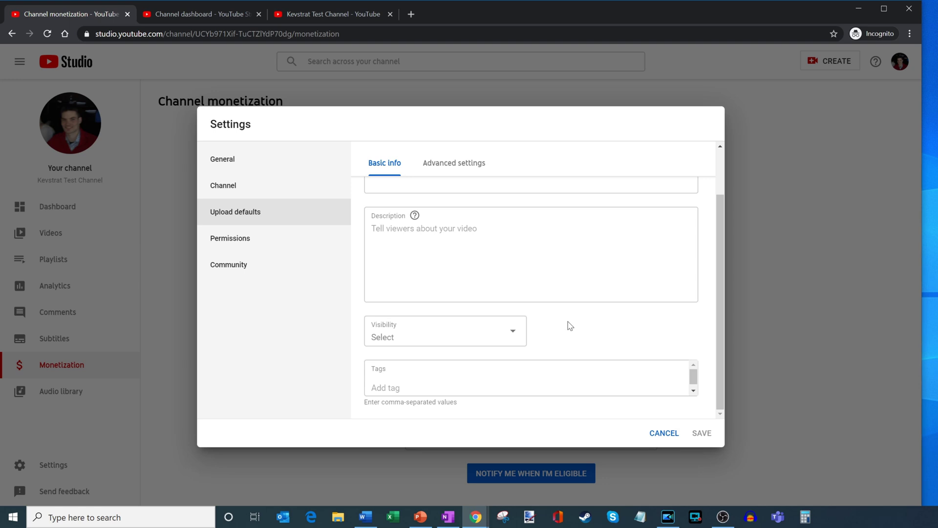
scroll(570, 325, up, 1)
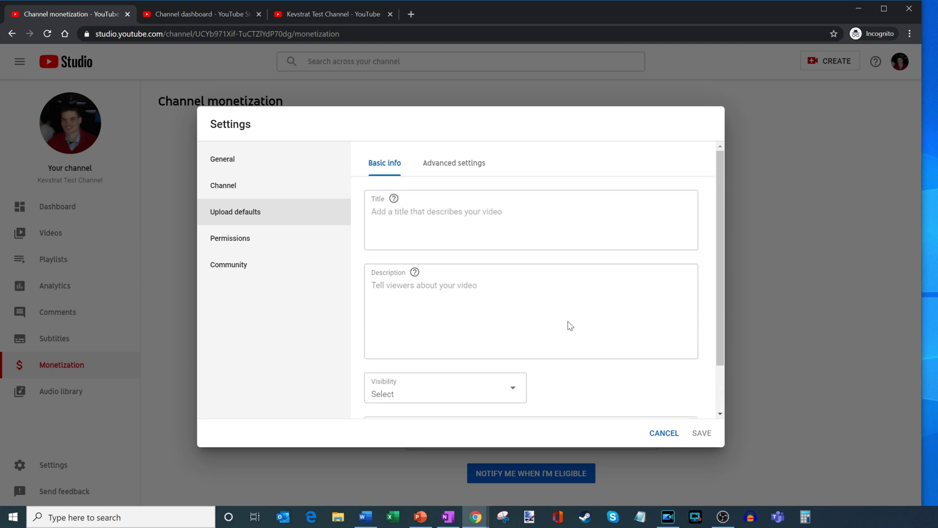
Step: View the permissions settings for the channel
click(283, 239)
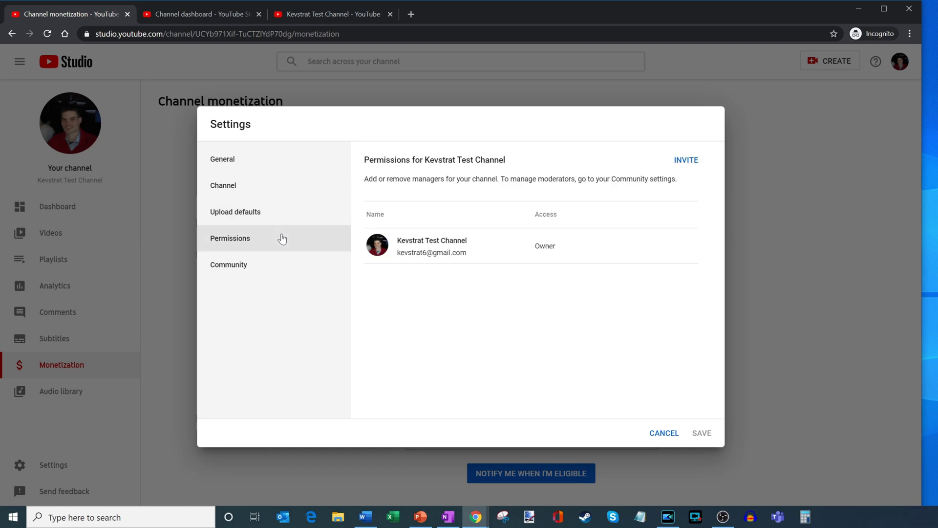